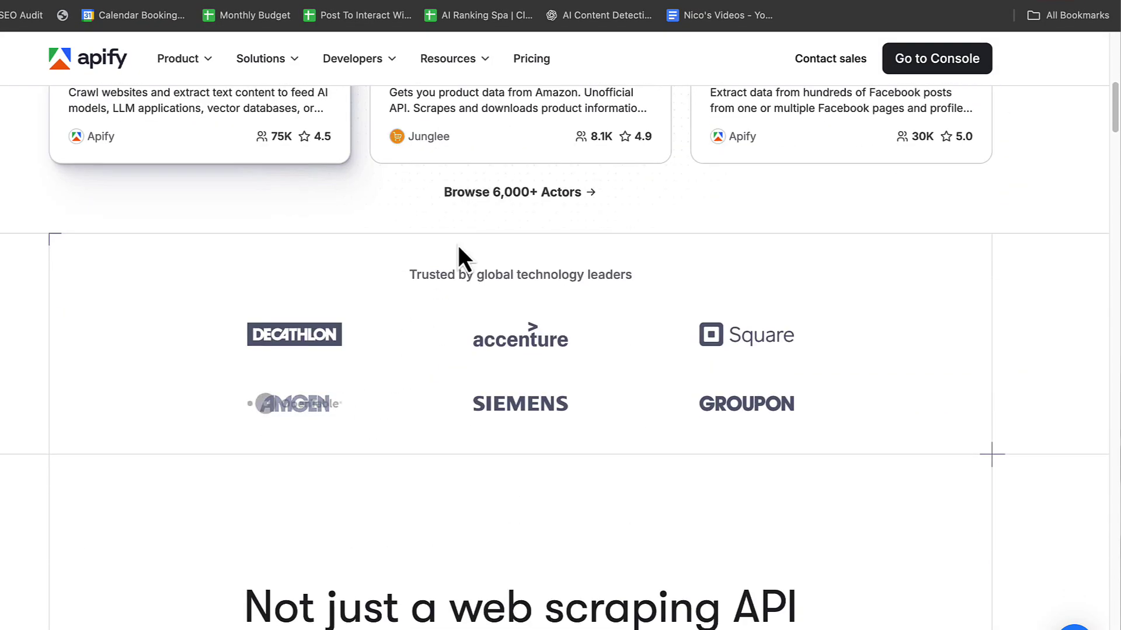
Scroll the Apify homepage and go to the Apify Store of 6,000+ pre-built Actors
click(476, 201)
scroll(508, 318, down, 15)
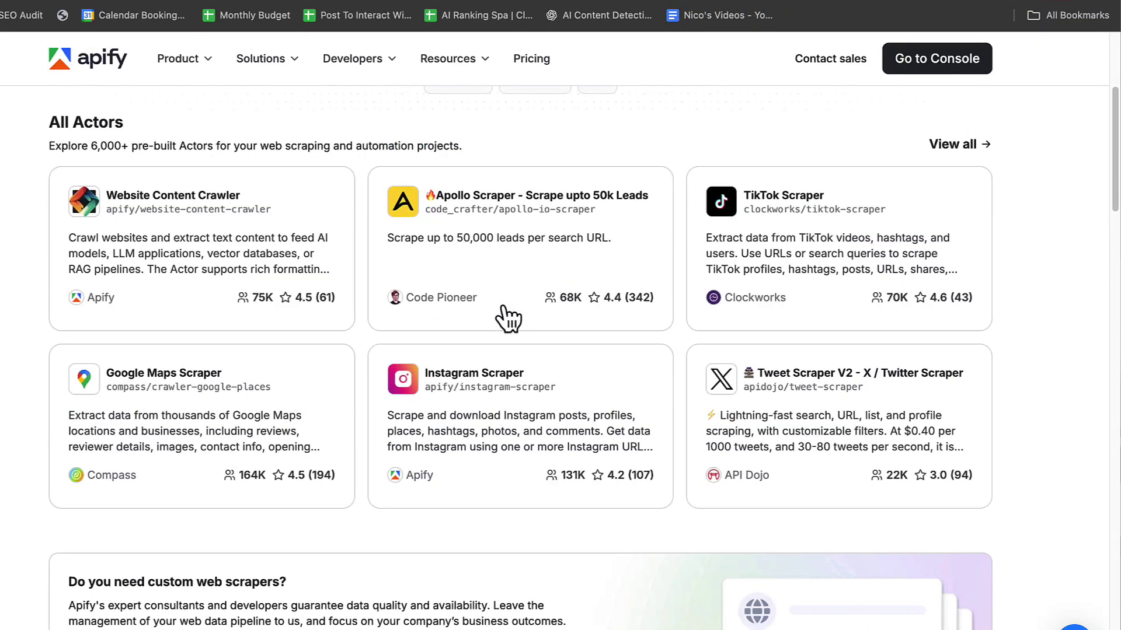
scroll(505, 318, down, 20)
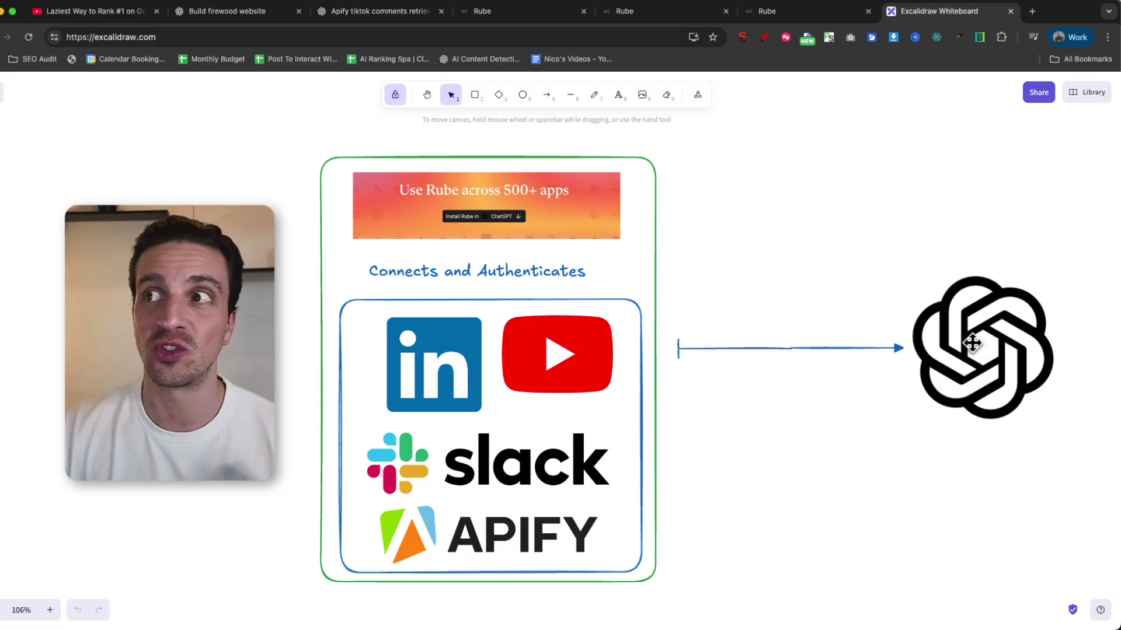
Switch from the Excalidraw diagram to the Rube dashboard's connected apps
click(538, 13)
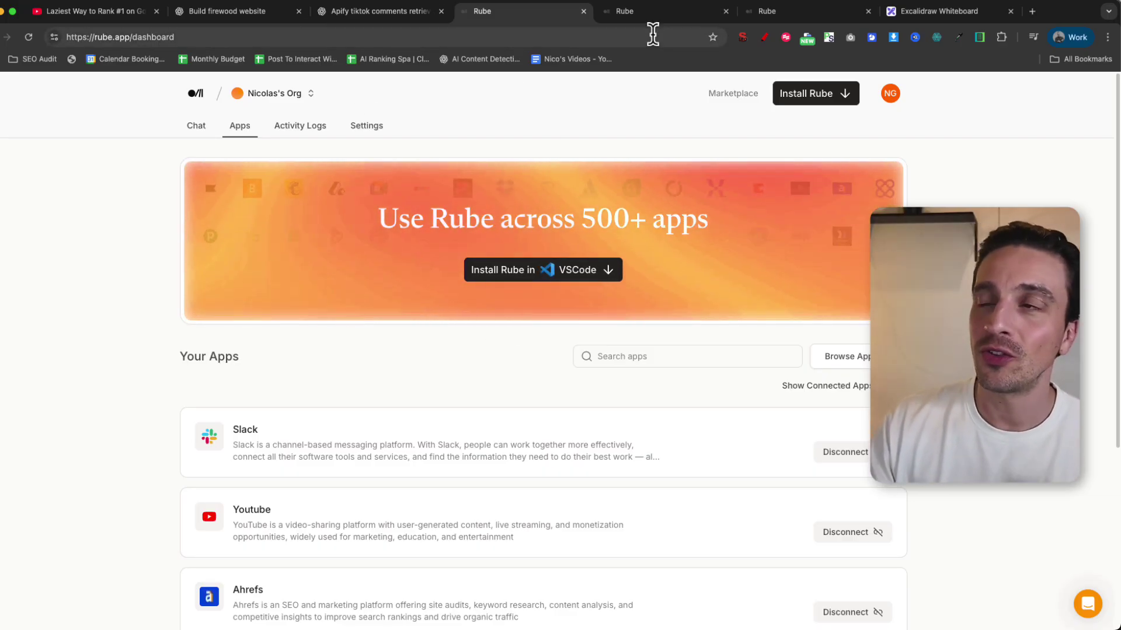
Load chatgpt.com in a new browser tab
click(1031, 12)
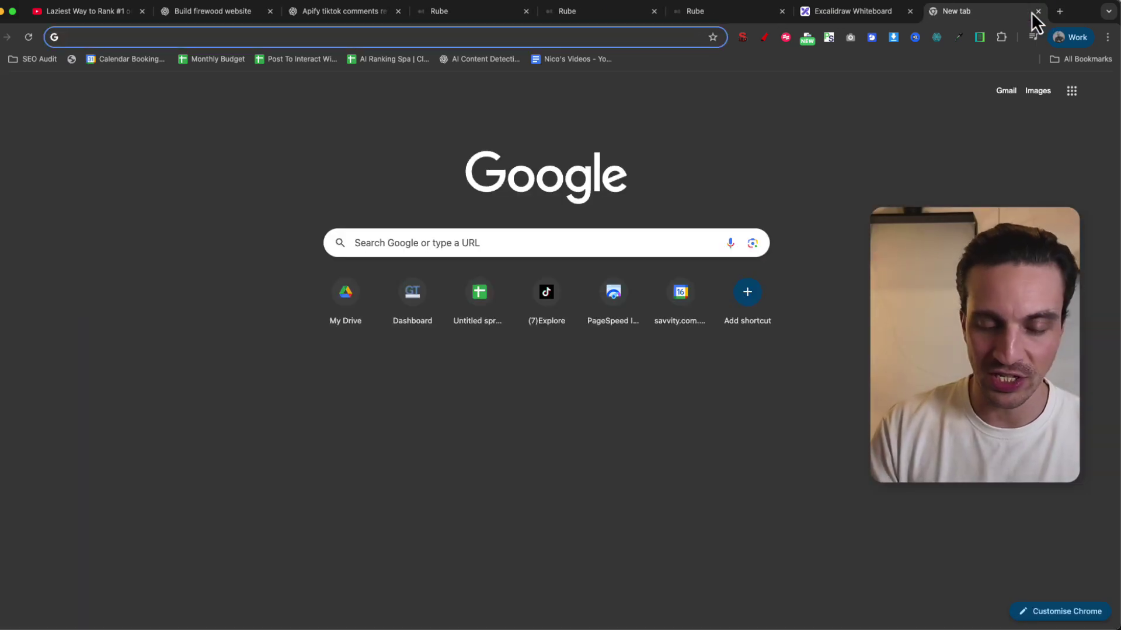
text(x)
key(BackSpace)
text(ch)
key(Return)
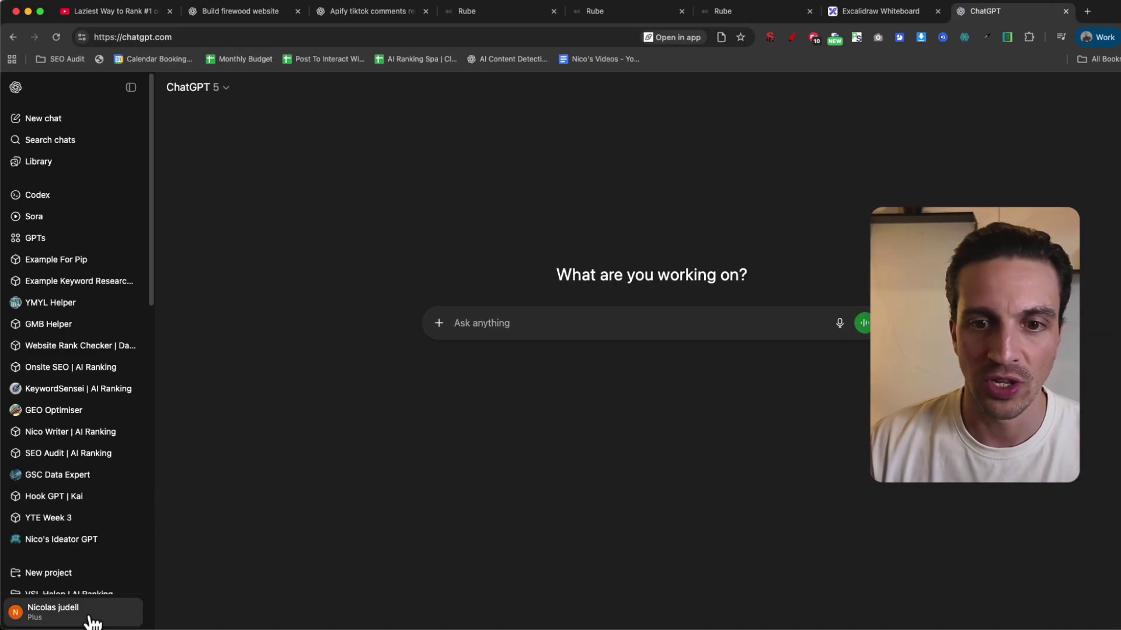
Confirm Developer mode is on in ChatGPT's advanced connector settings, then close Settings
click(82, 616)
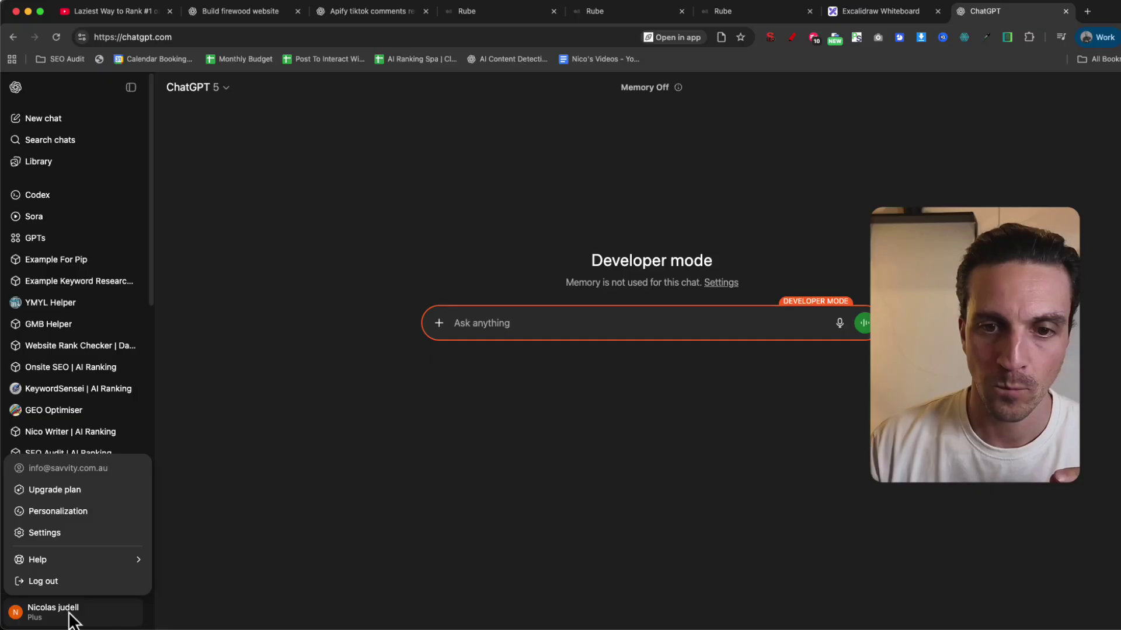
click(42, 533)
click(447, 280)
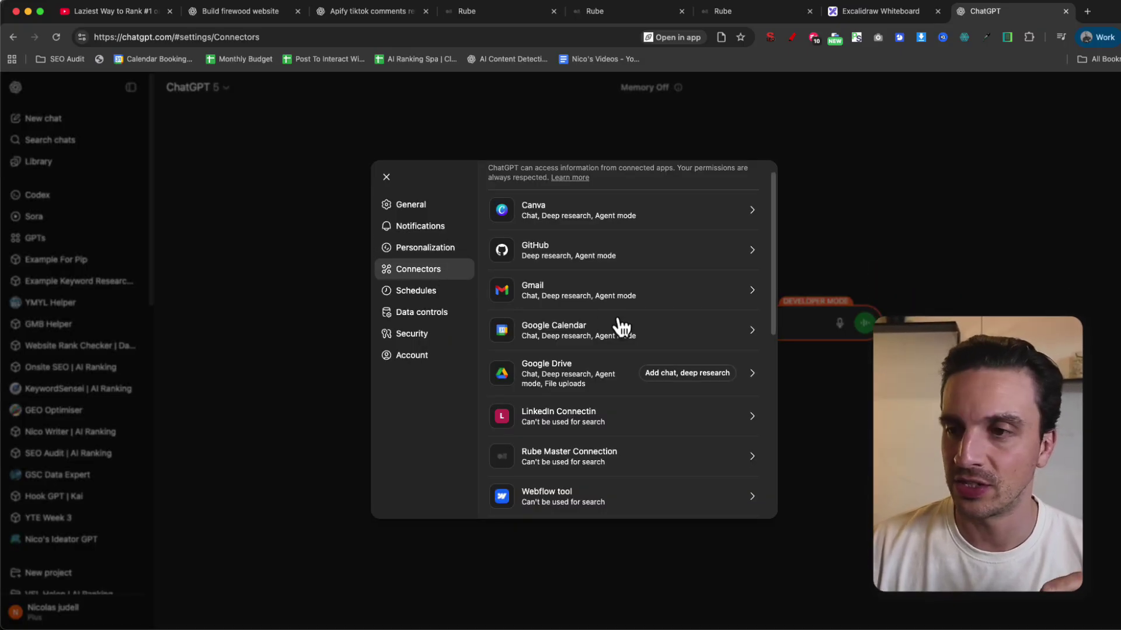
scroll(618, 303, down, 10)
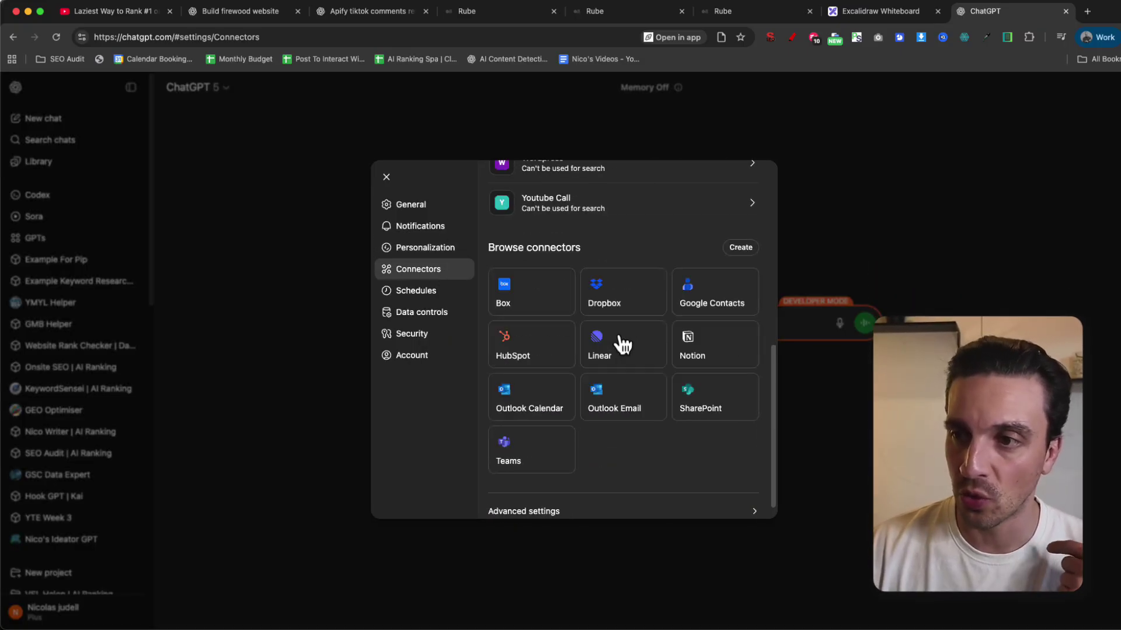
click(653, 503)
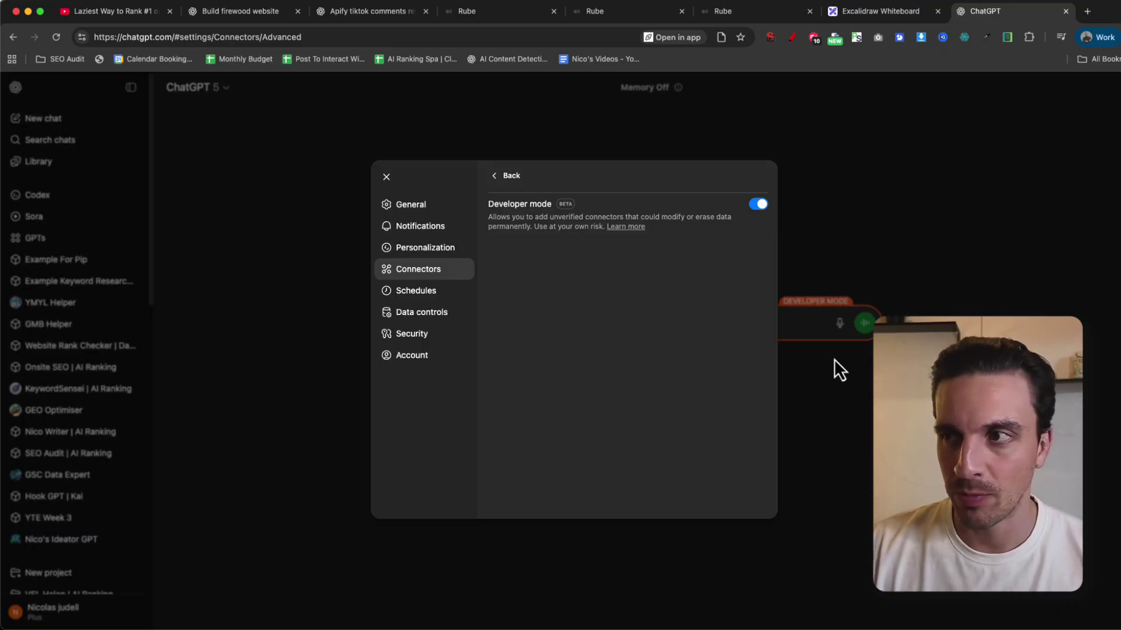
click(814, 360)
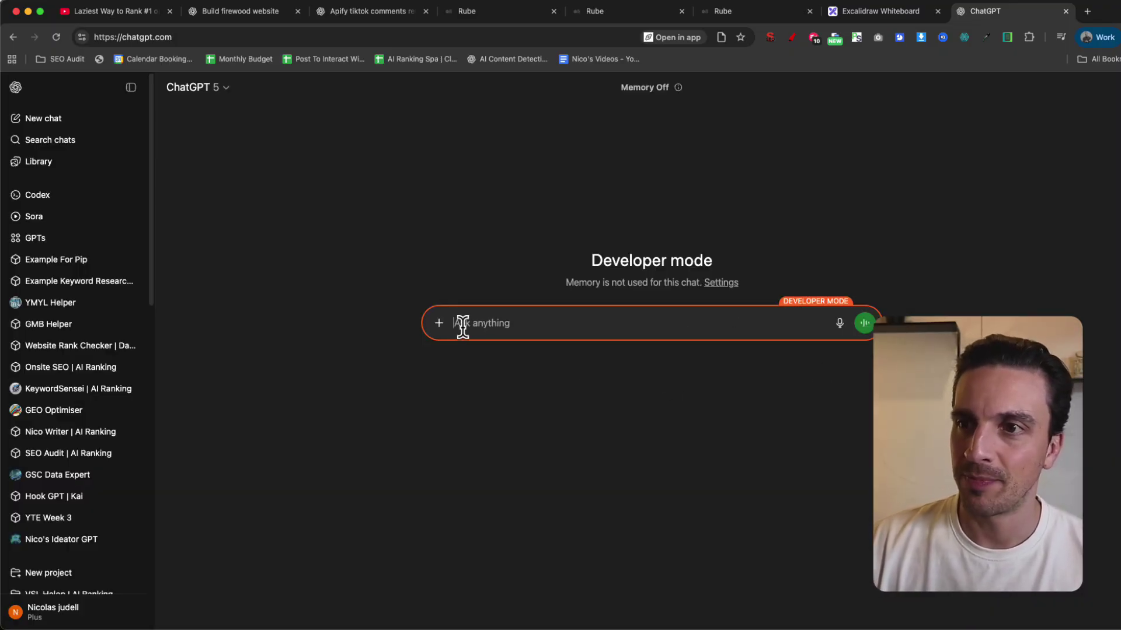
Apply Developer Mode to the chat with the / command and review its connected sources
text(/)
key(Up)
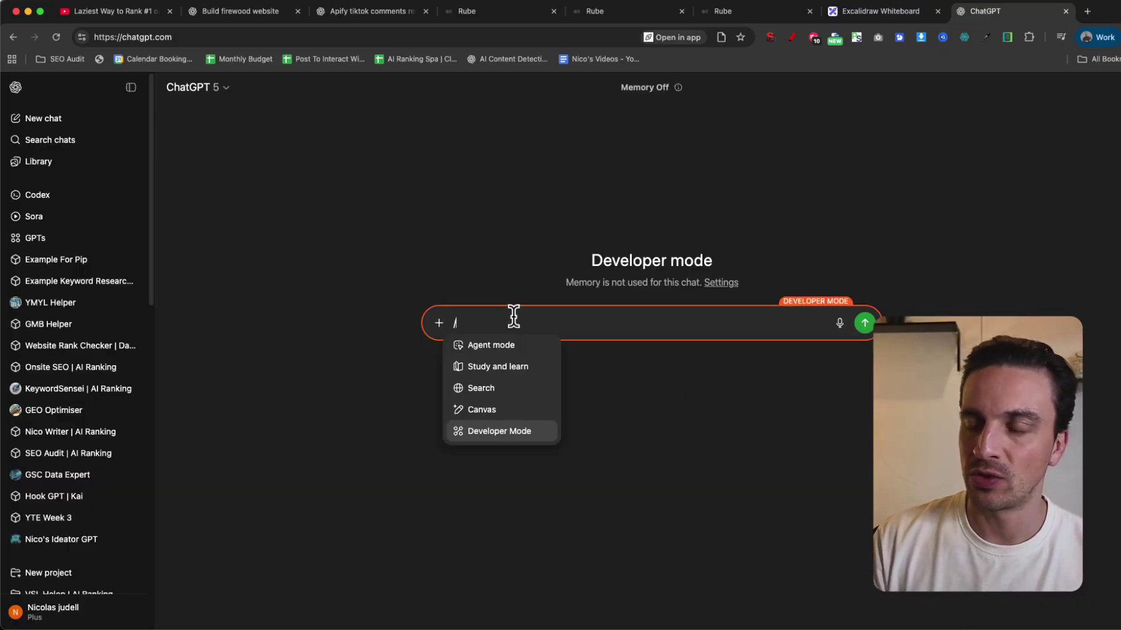
key(Return)
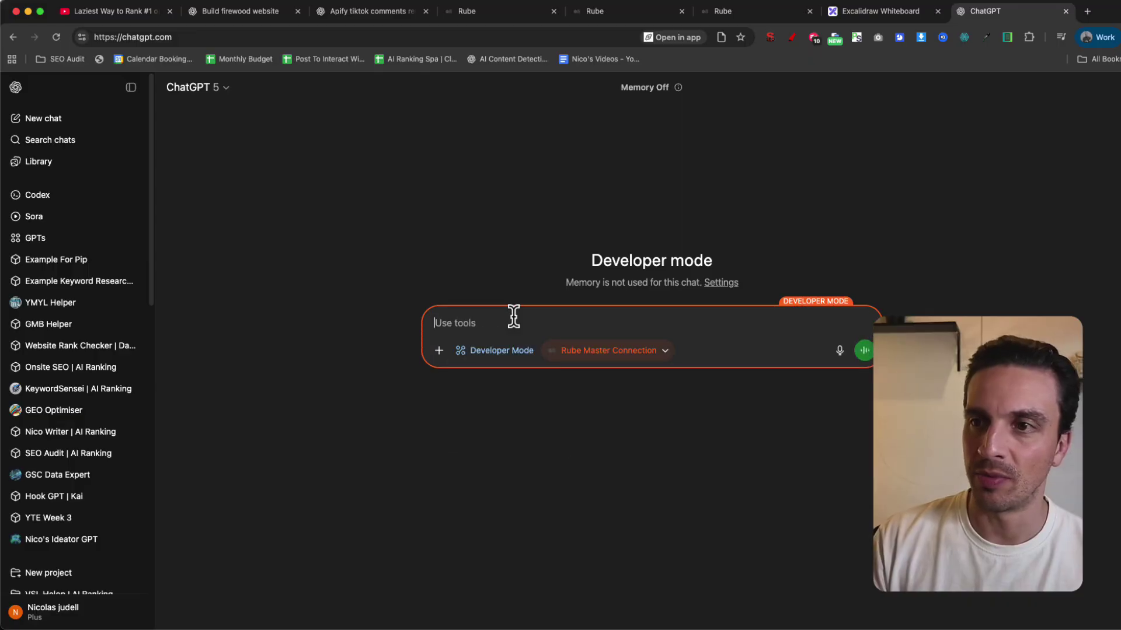
click(632, 353)
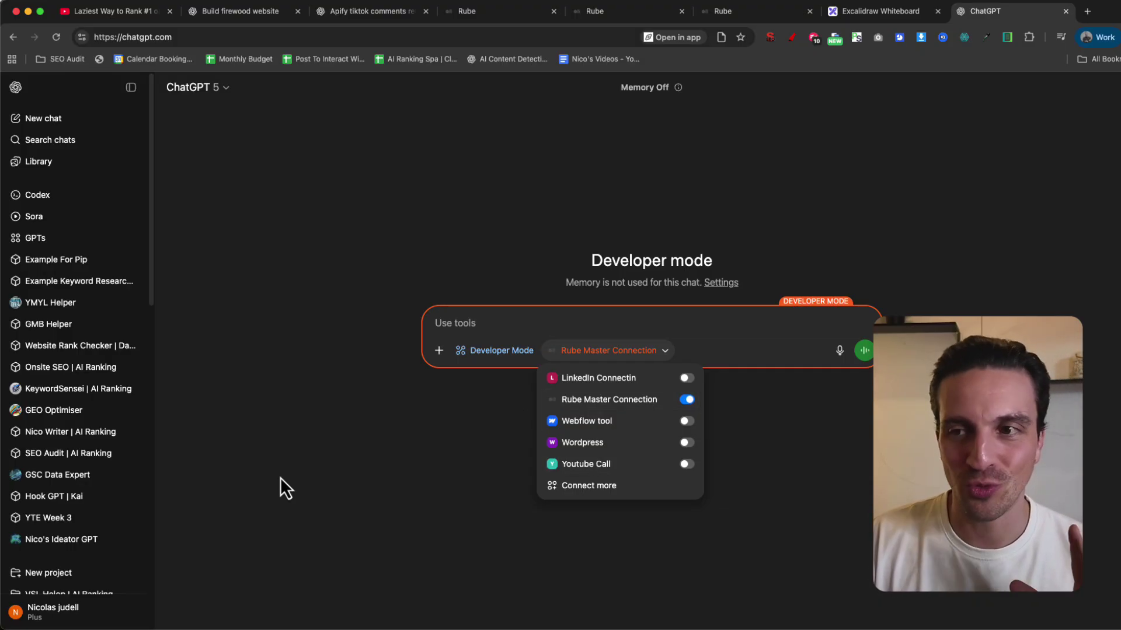
click(340, 443)
click(587, 357)
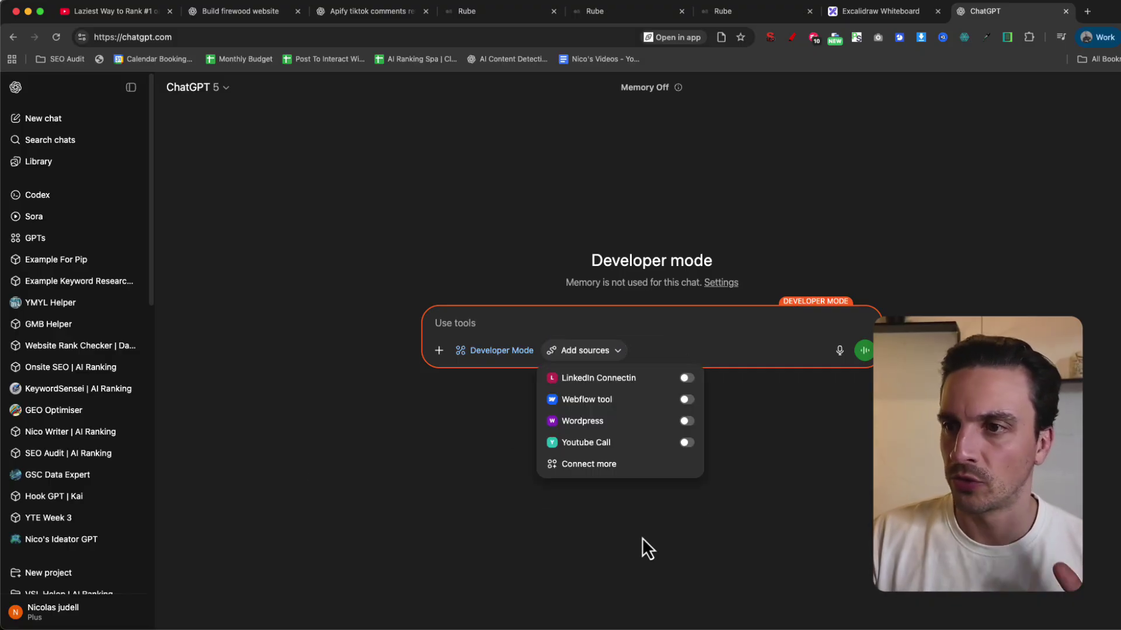
click(373, 475)
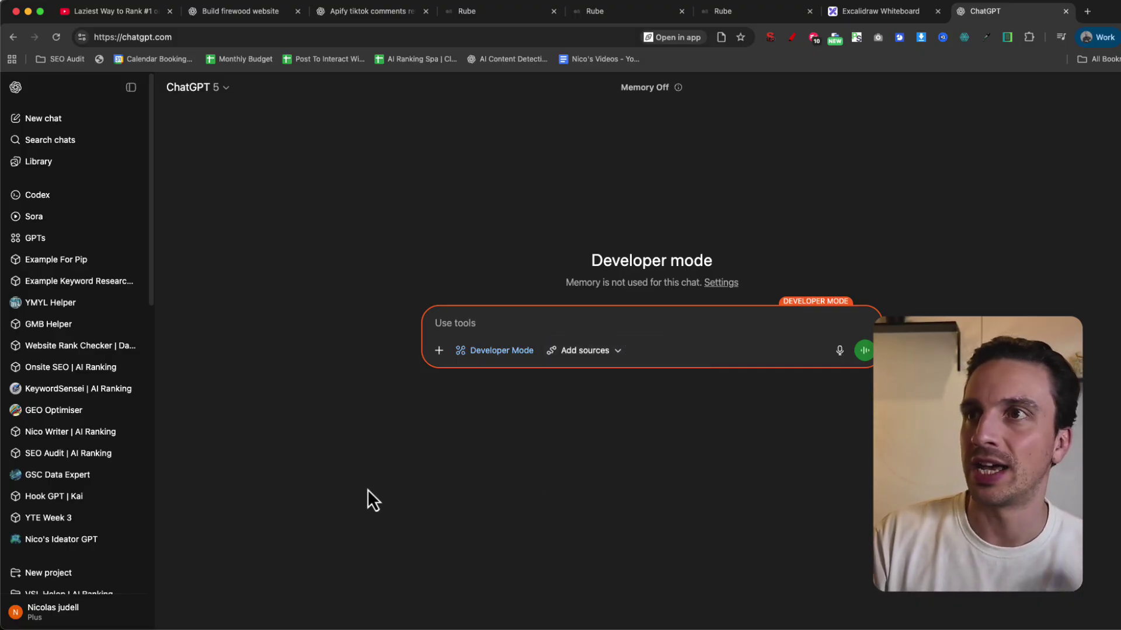
Enable LinkedIn from Rube's Marketplace via the Composio-managed app, then return to the Marketplace
click(495, 12)
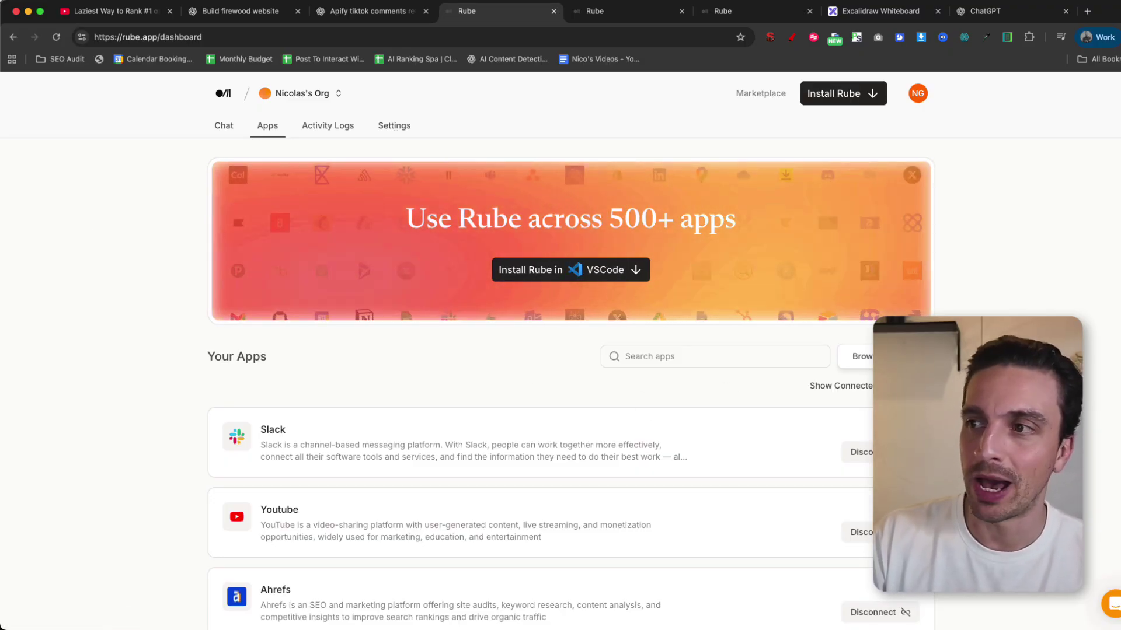
click(855, 356)
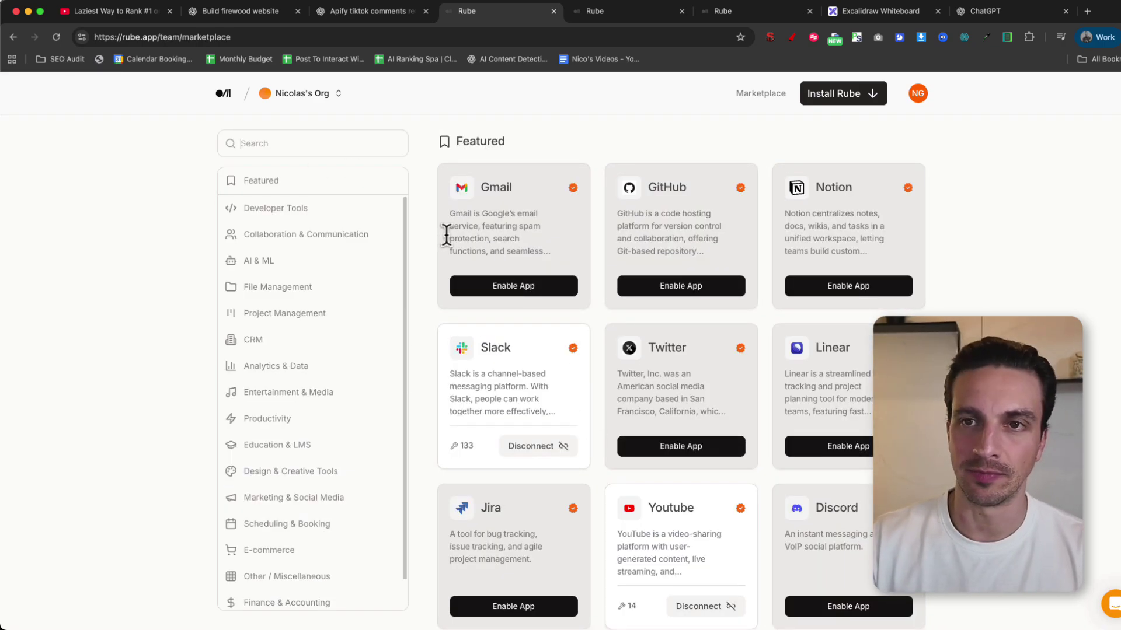
text(linked)
click(564, 524)
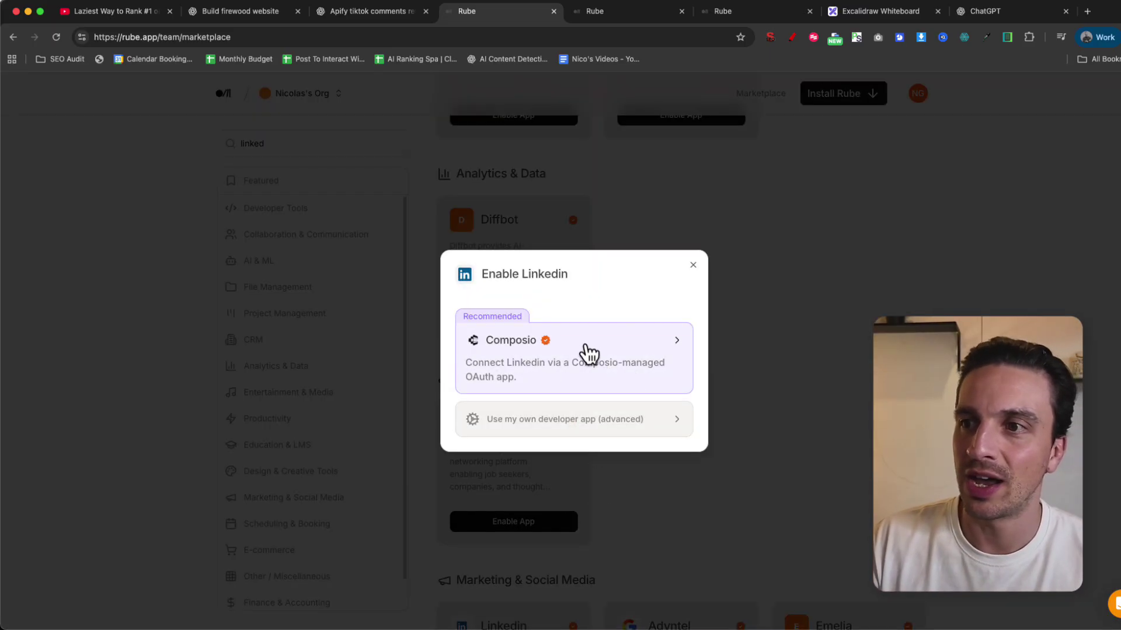
click(665, 358)
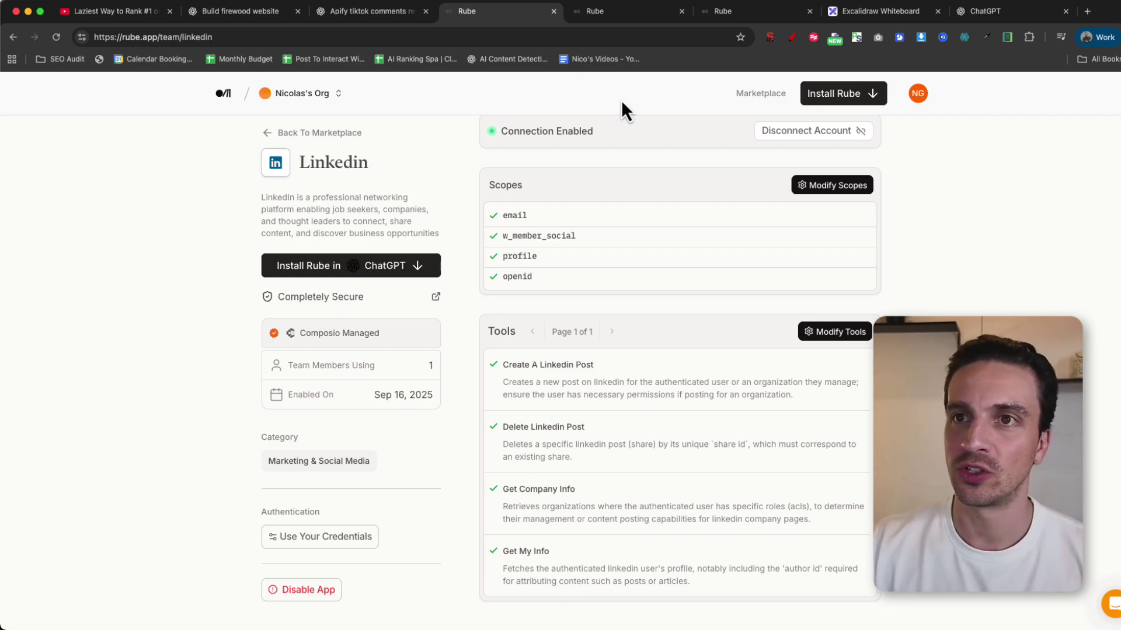
click(279, 135)
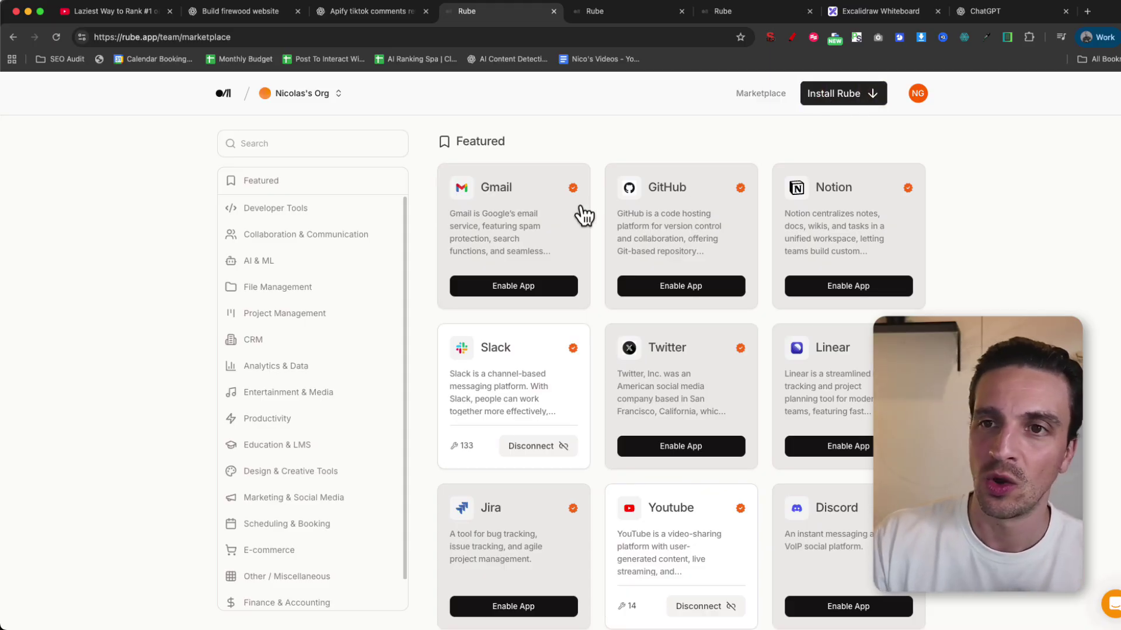
click(844, 96)
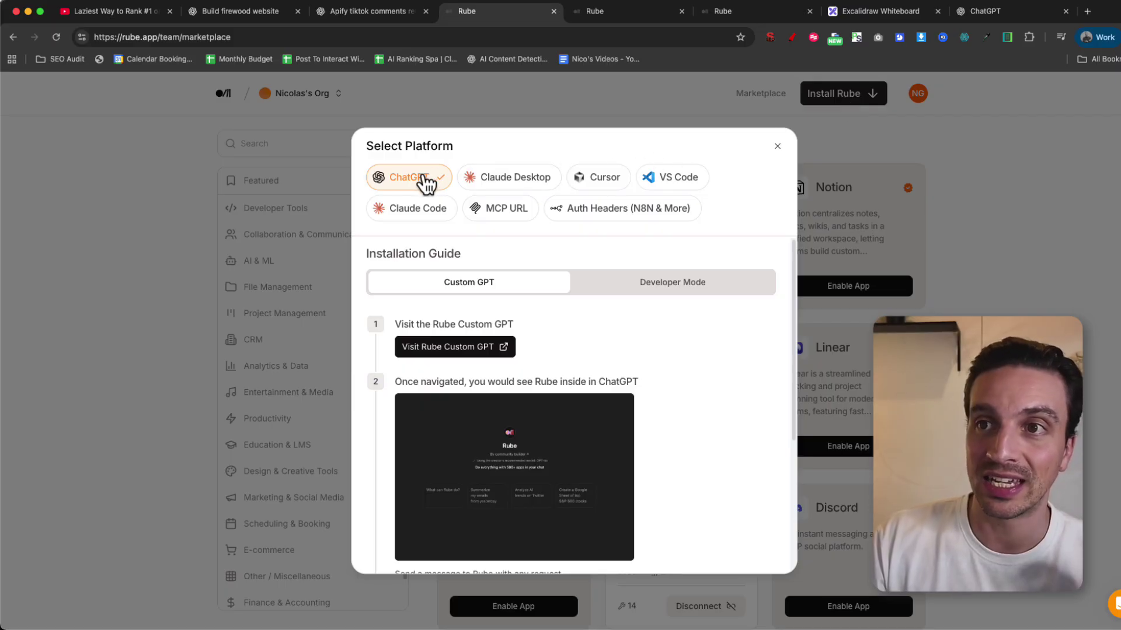
click(731, 291)
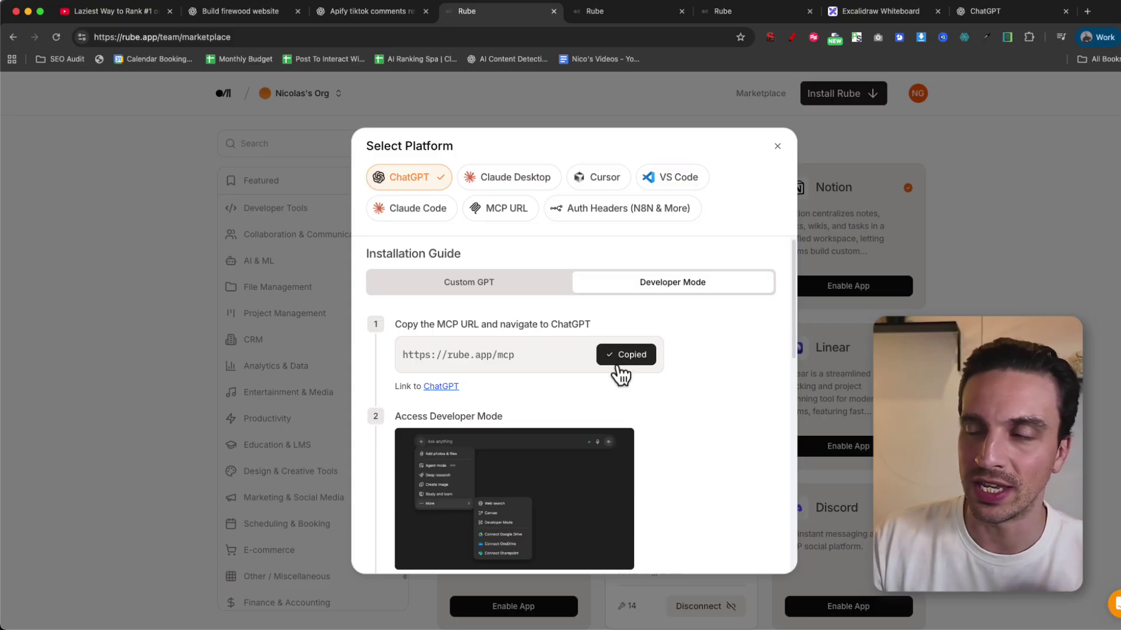
Back in ChatGPT, re-enable Developer Mode for the chat from the tools menu
click(959, 14)
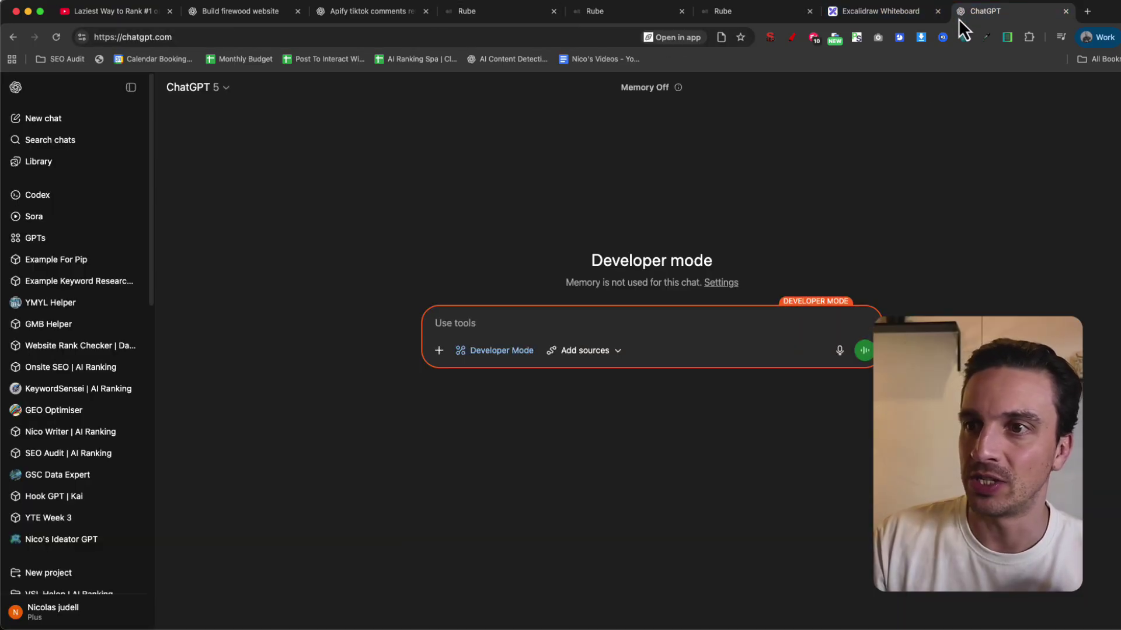
click(467, 350)
click(439, 324)
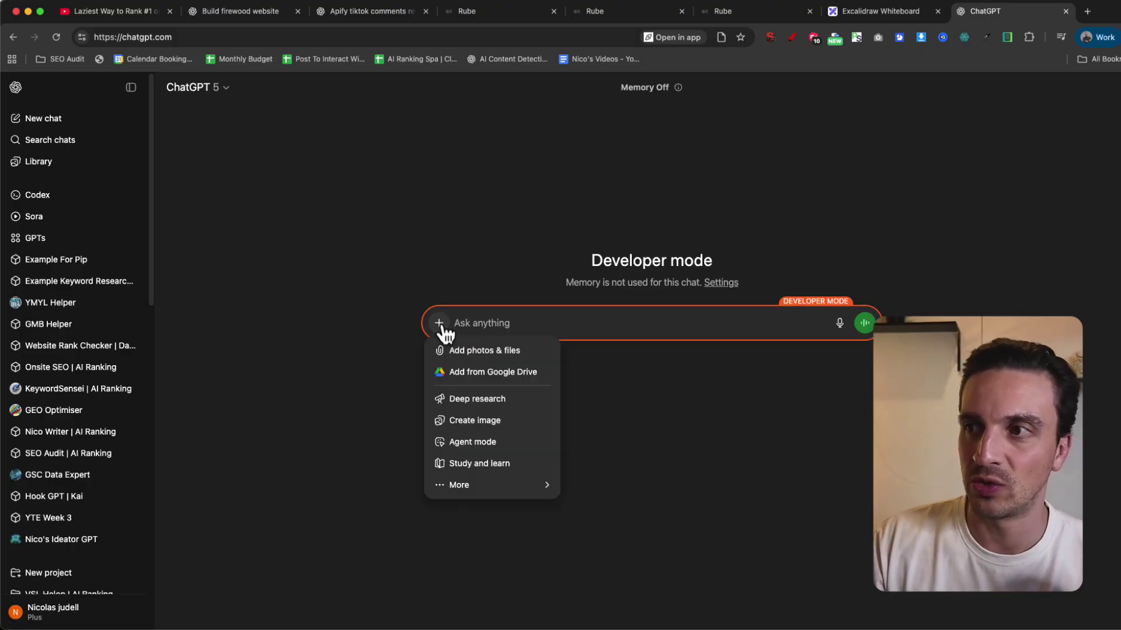
mouse_move(493, 485)
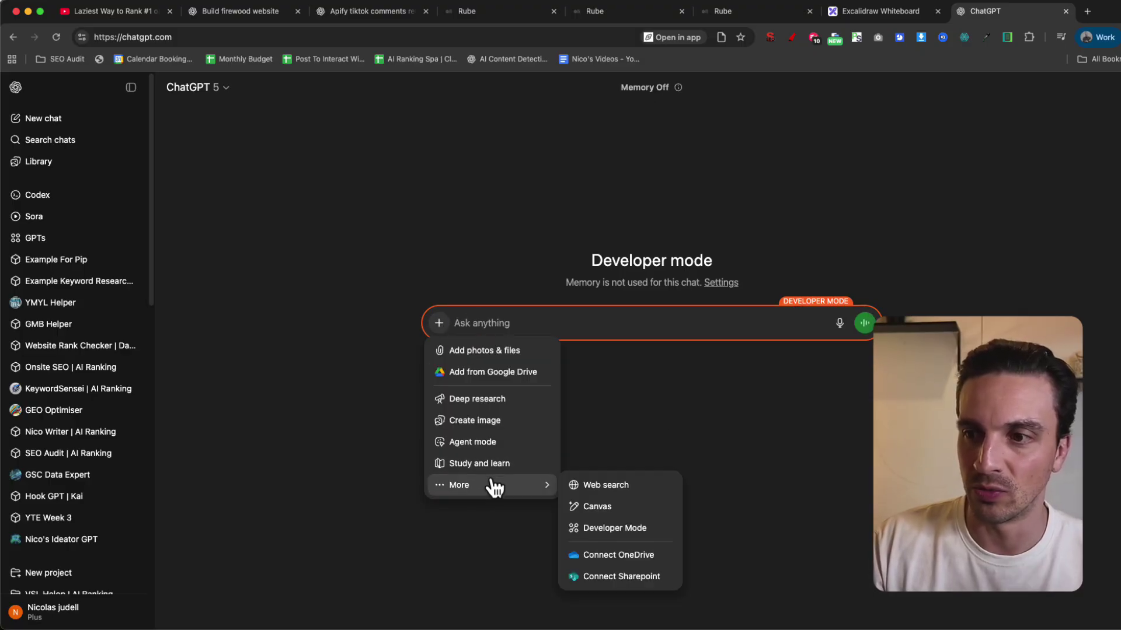
click(614, 528)
click(580, 353)
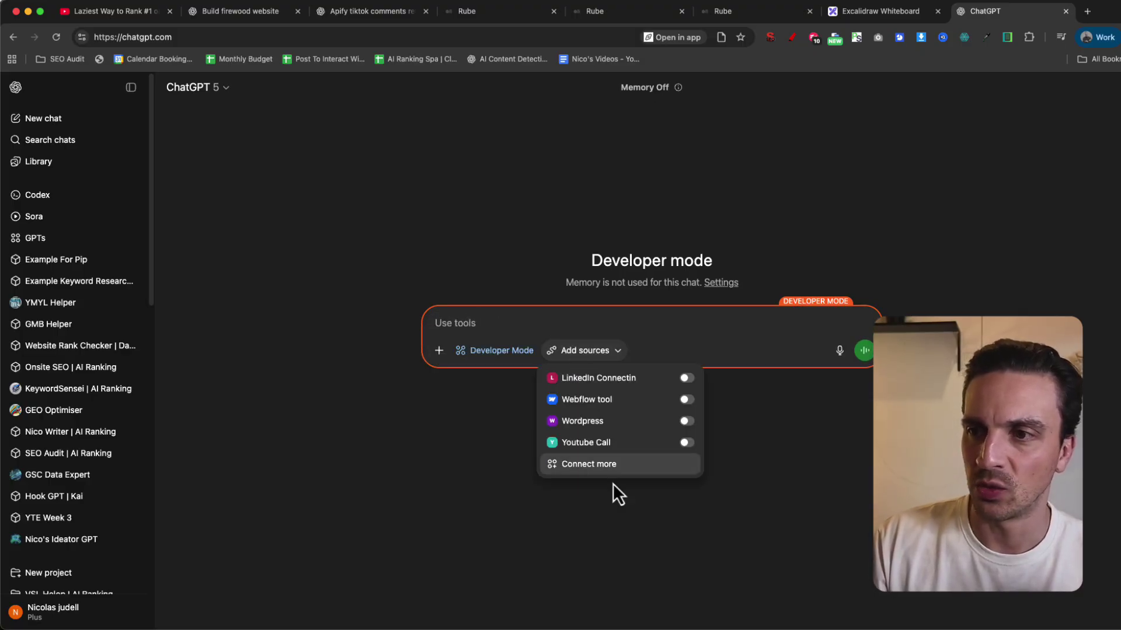
click(606, 465)
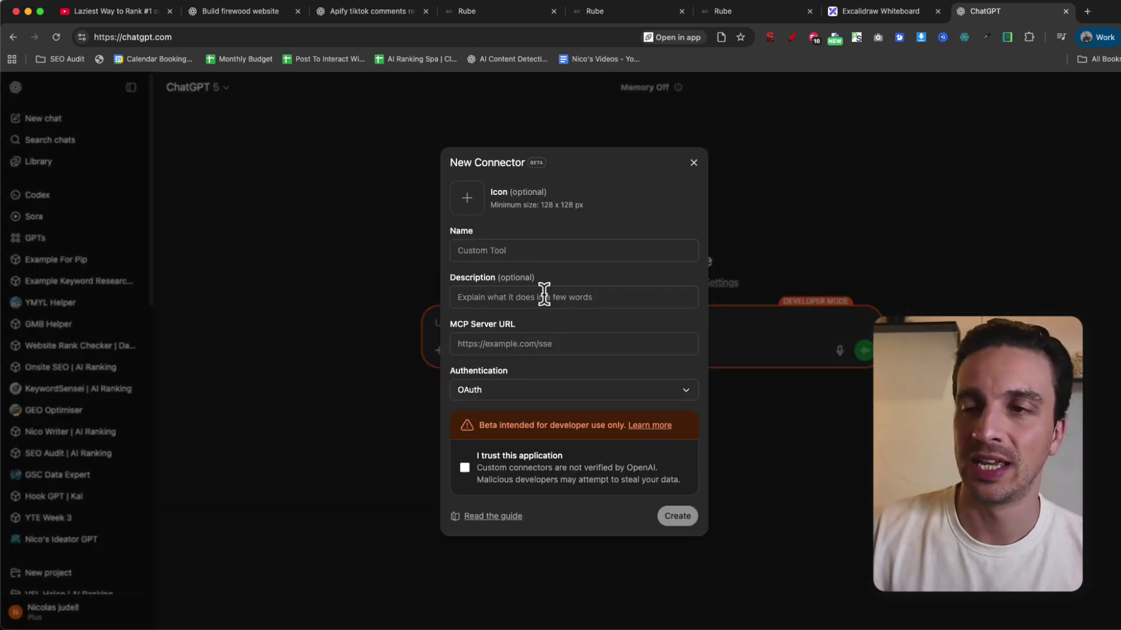
click(517, 251)
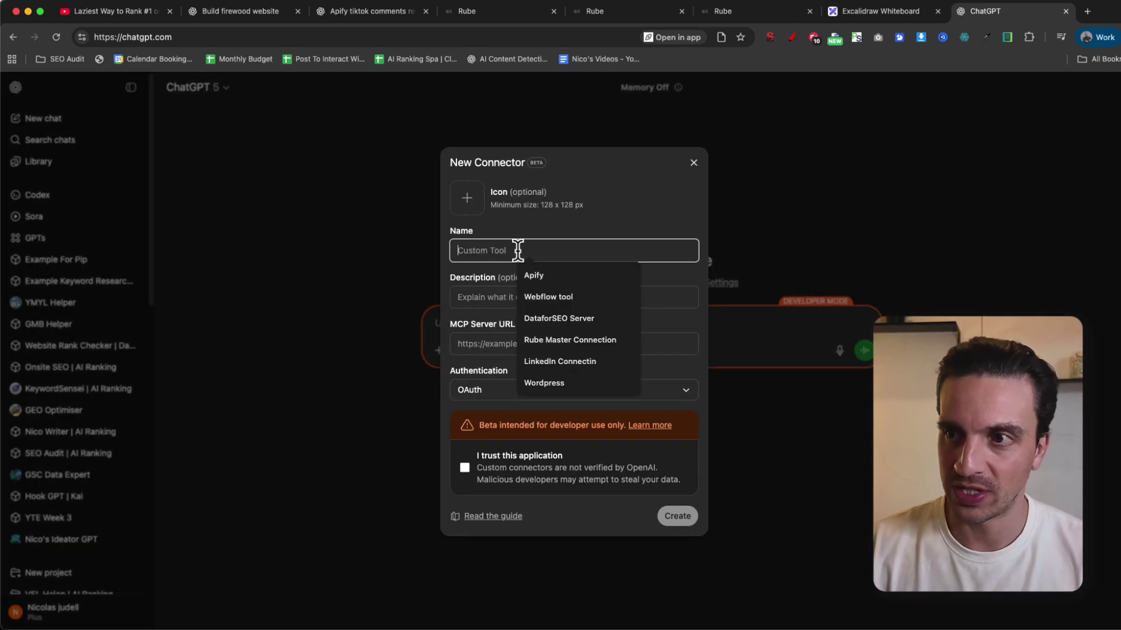
click(589, 338)
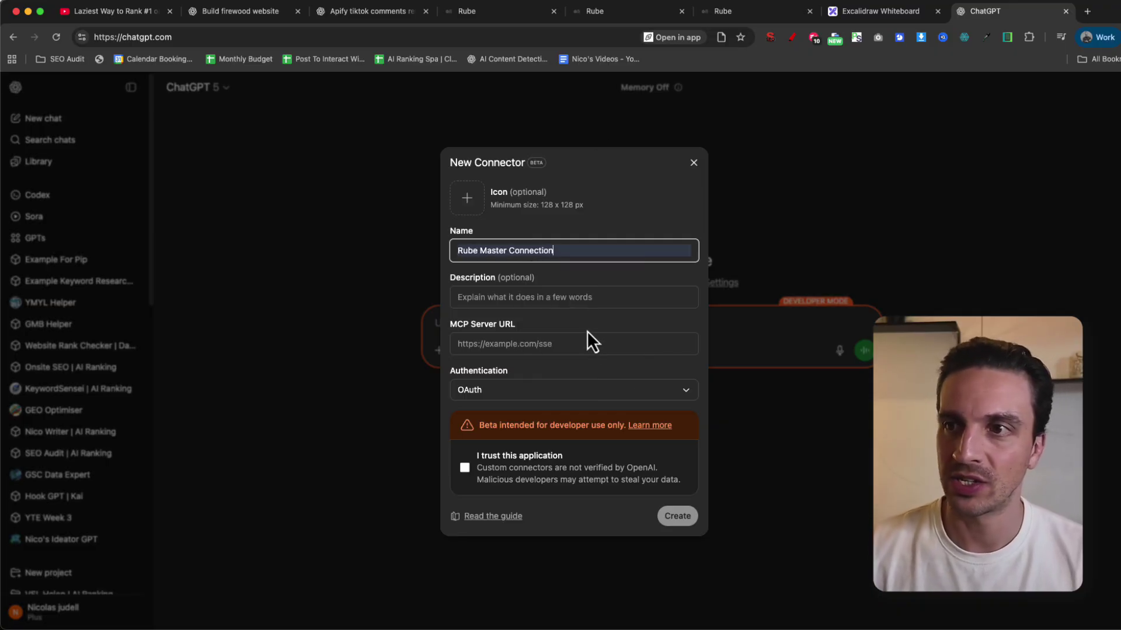
click(559, 348)
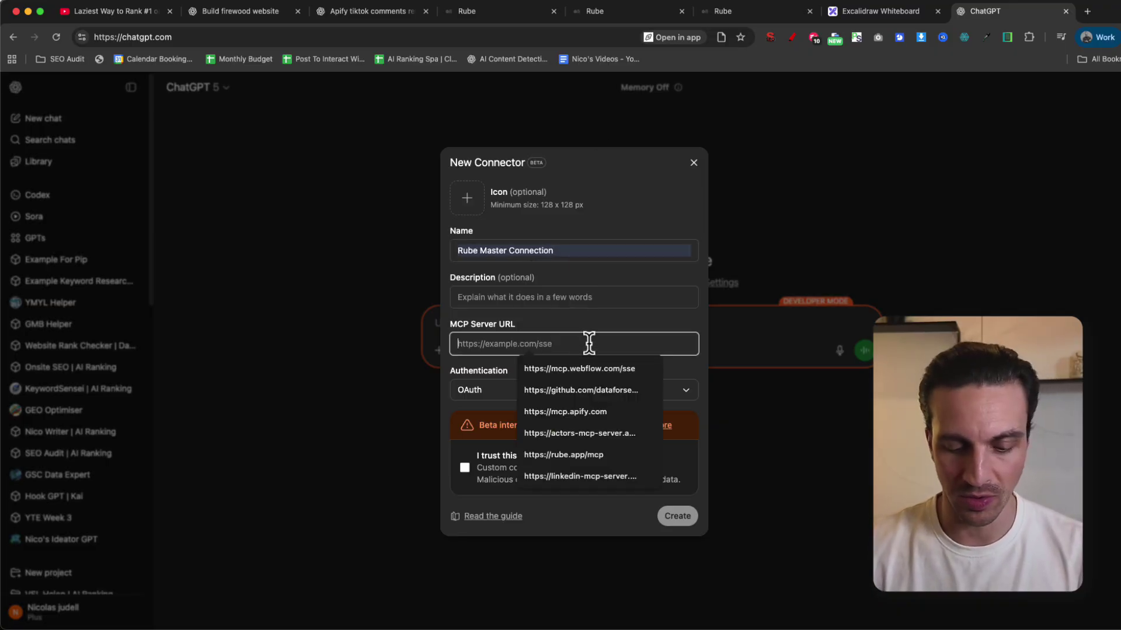
text(https://rube.app/mcp)
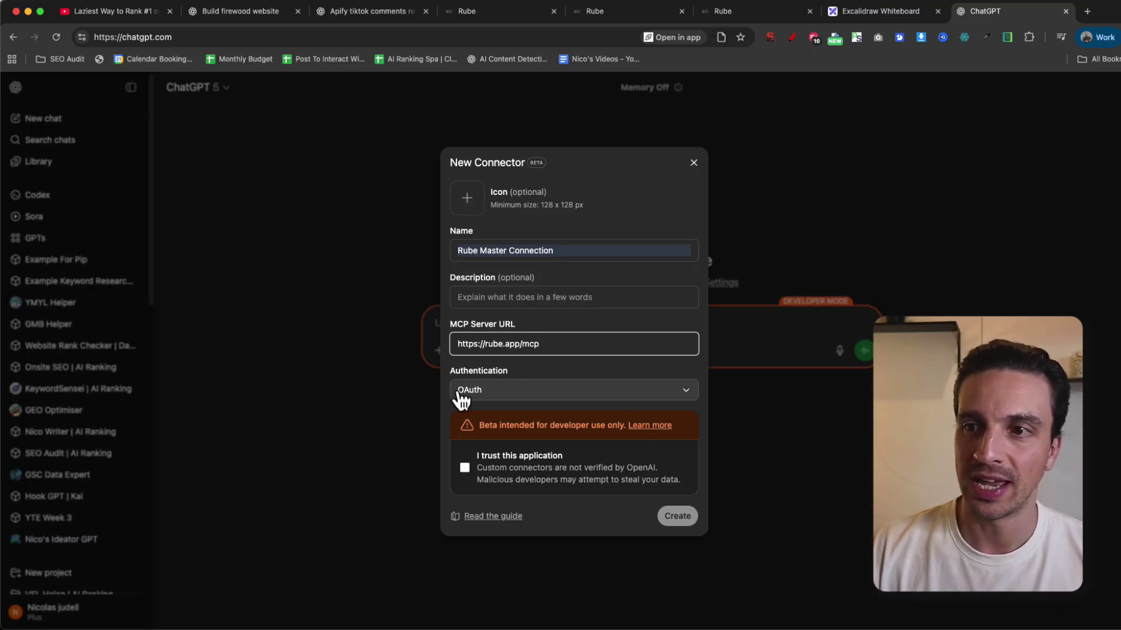
click(464, 468)
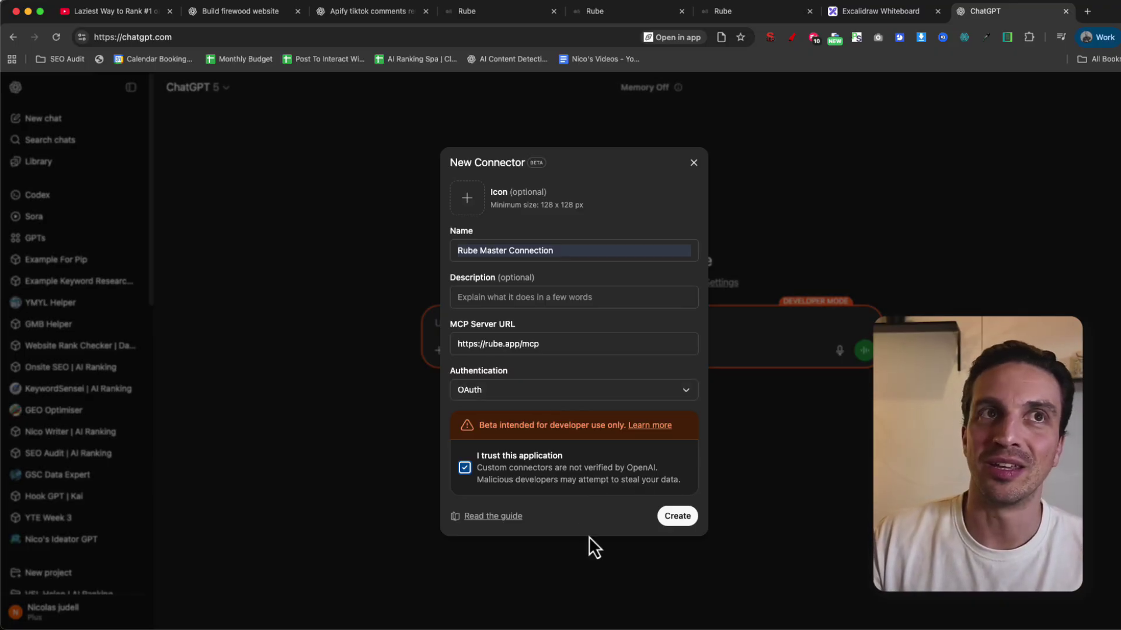
click(680, 522)
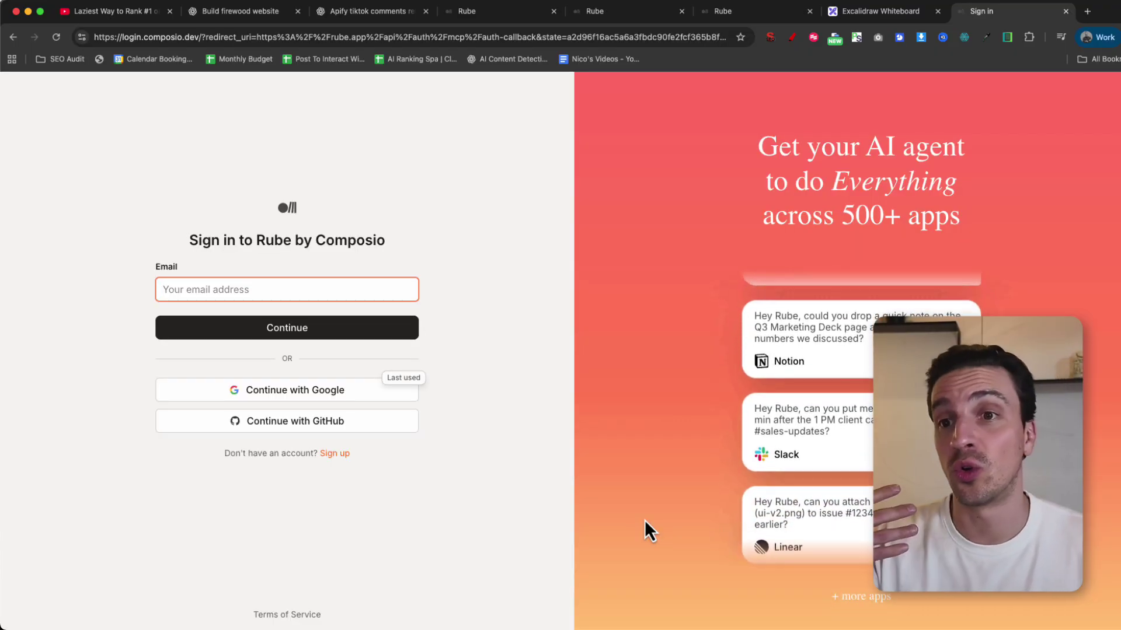
Sign in to Rube with a Google account and allow ChatGPT access to it
click(395, 402)
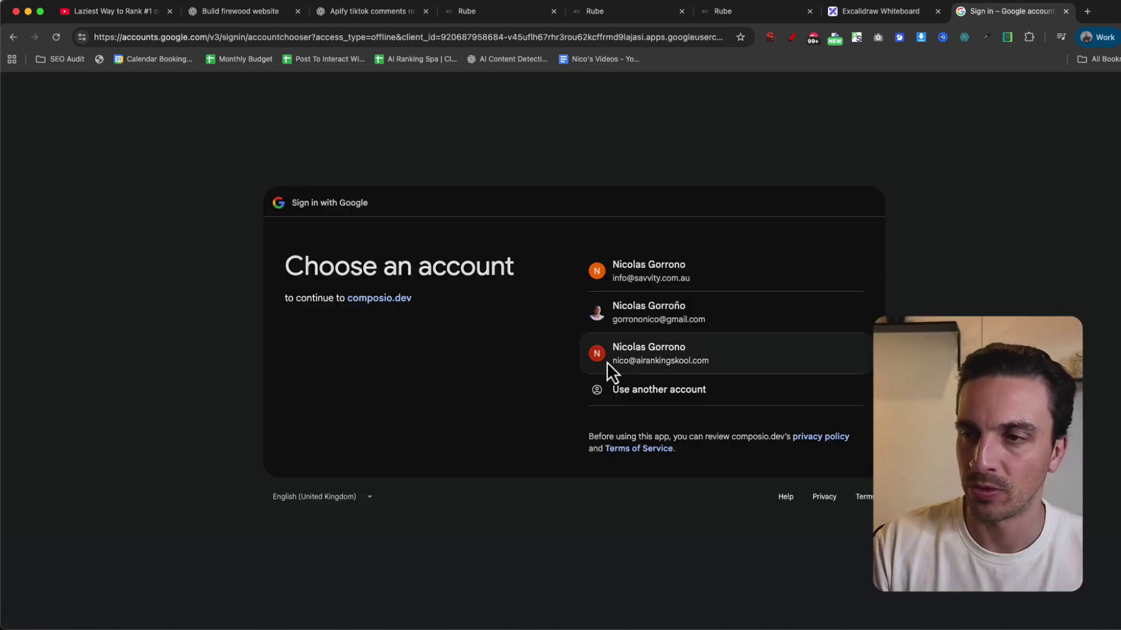
click(606, 363)
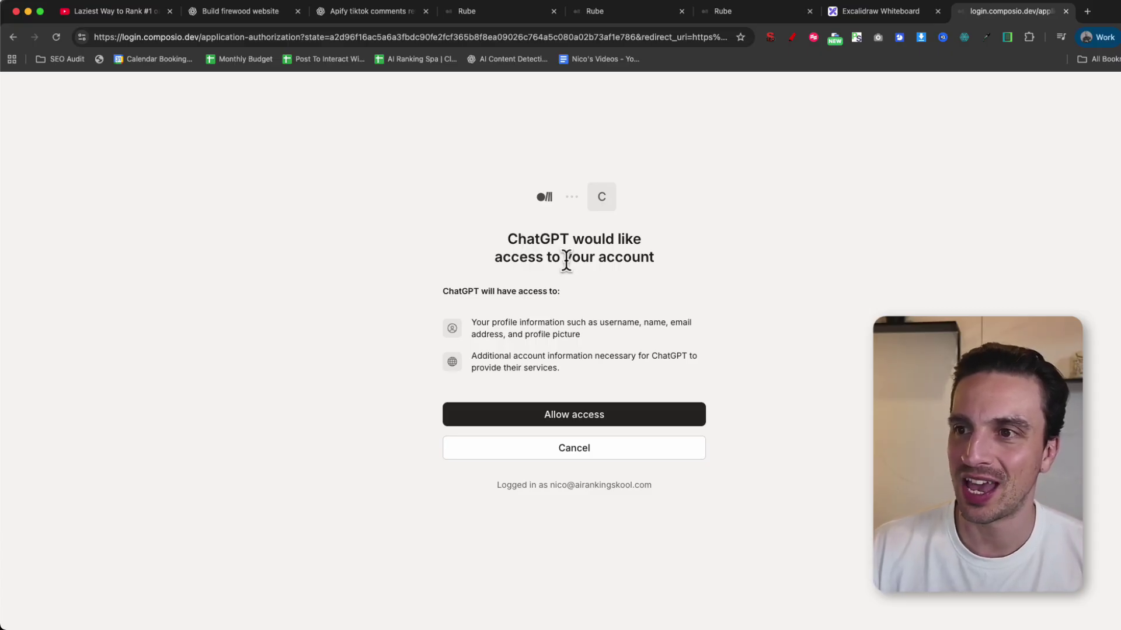
click(654, 419)
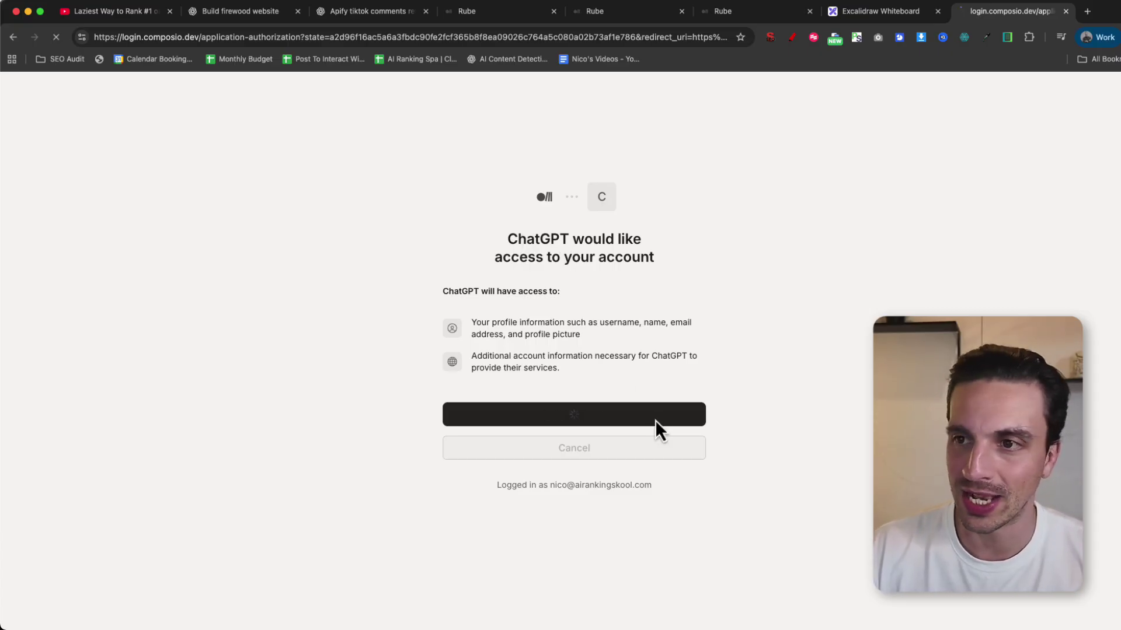
Review the Rube Master Connection's listed tools and close the connector settings
scroll(670, 249, down, 10)
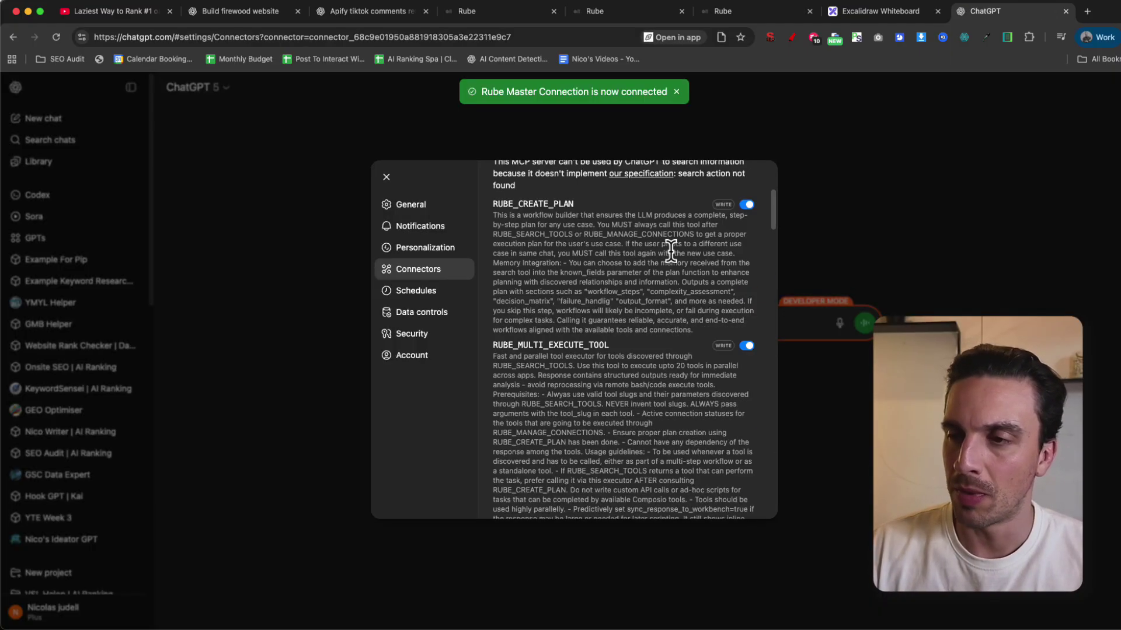
scroll(670, 250, down, 6)
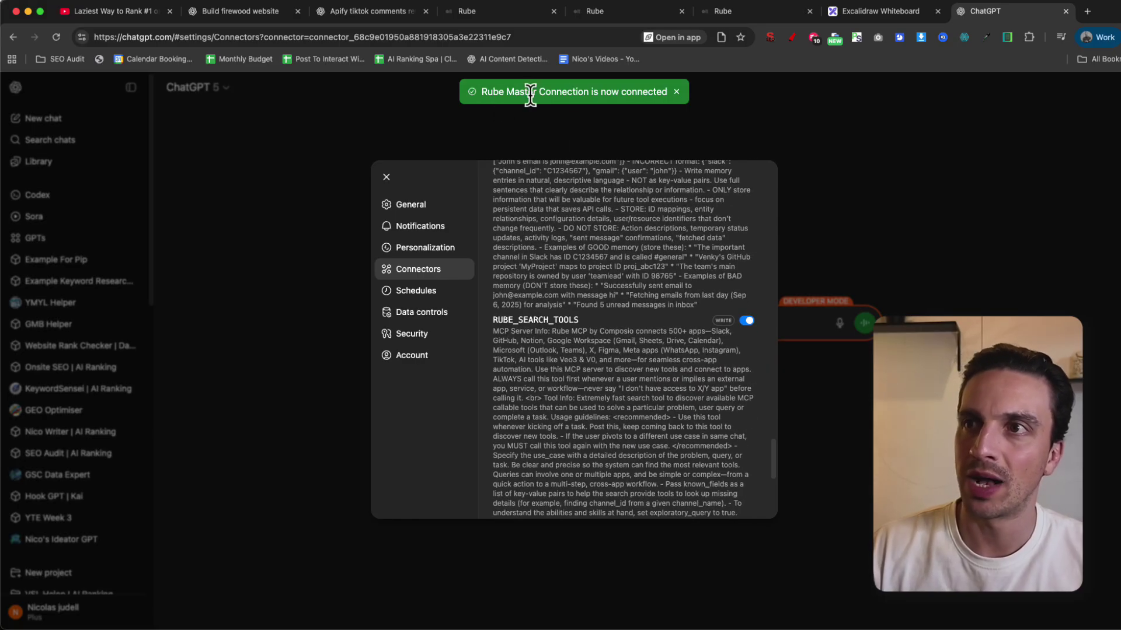
click(928, 312)
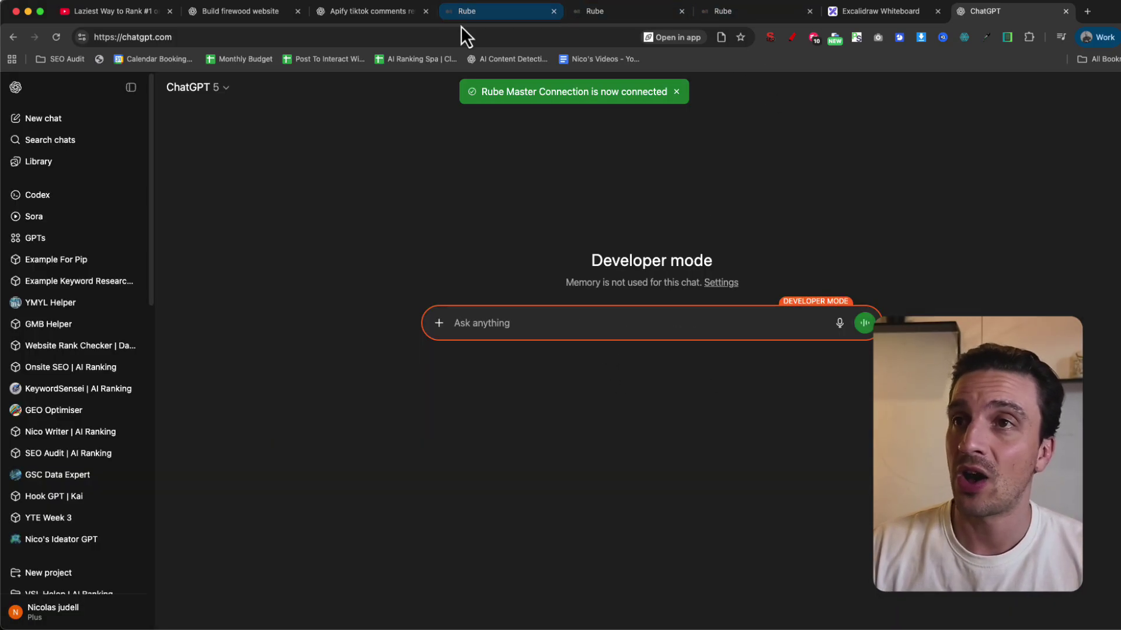
Check Rube's connected apps (LinkedIn, Webflow, Apify) in Account Settings, then return to ChatGPT
click(507, 22)
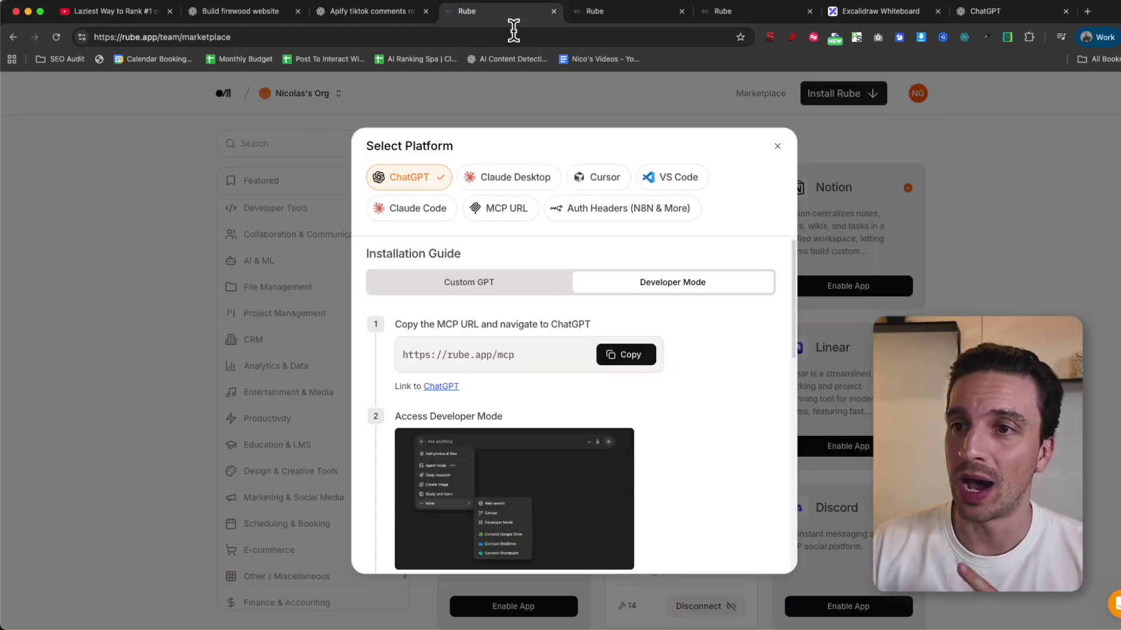
click(864, 262)
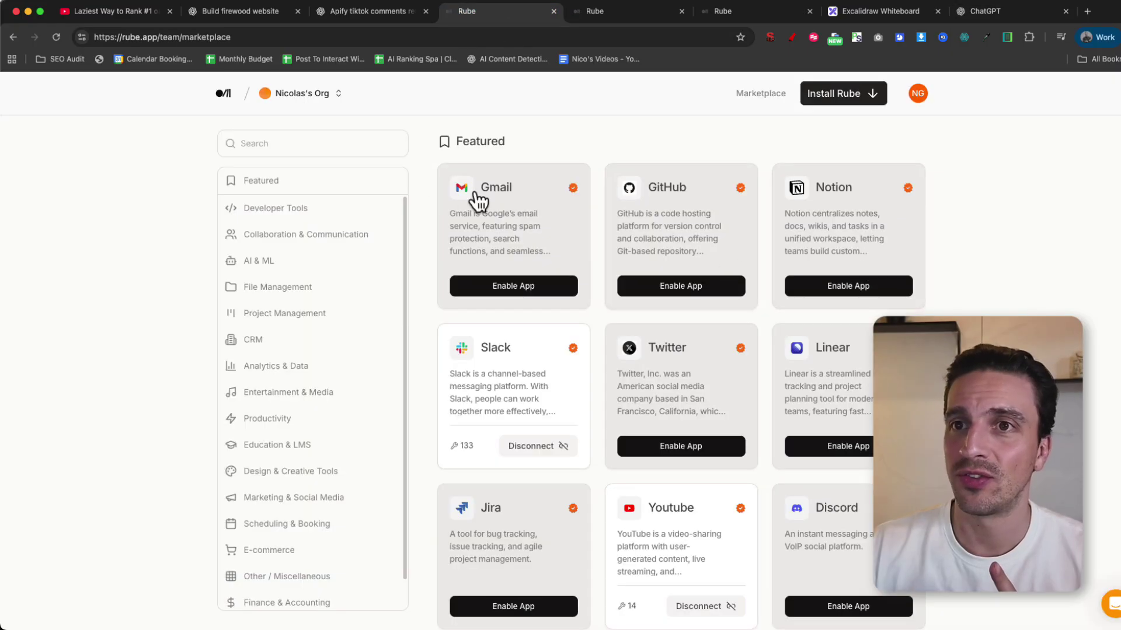
click(272, 98)
click(309, 146)
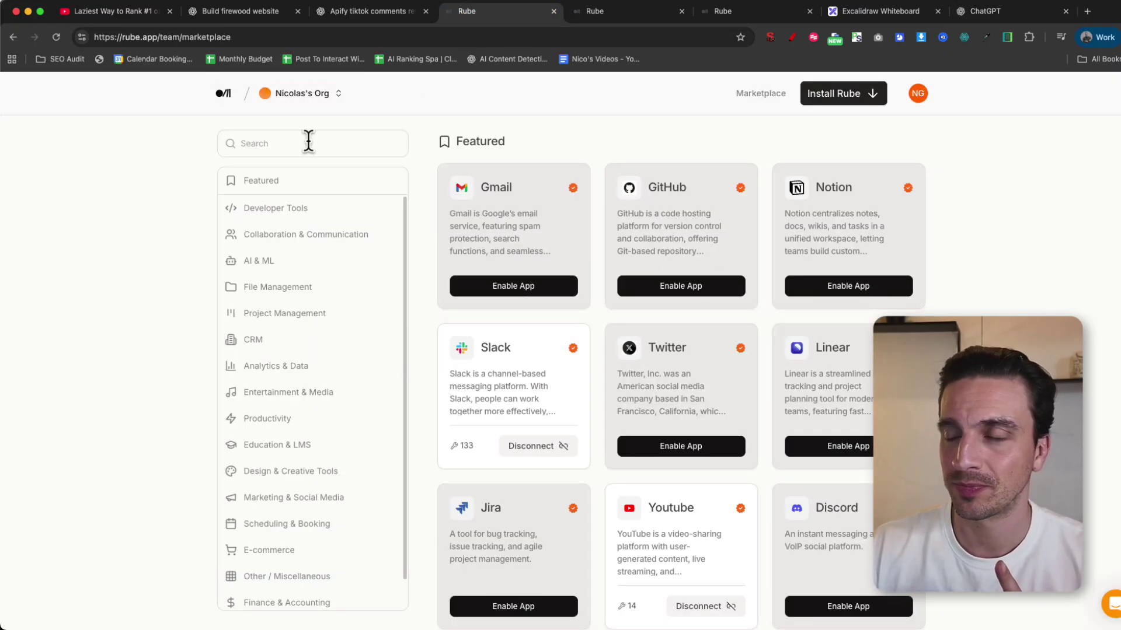
click(915, 99)
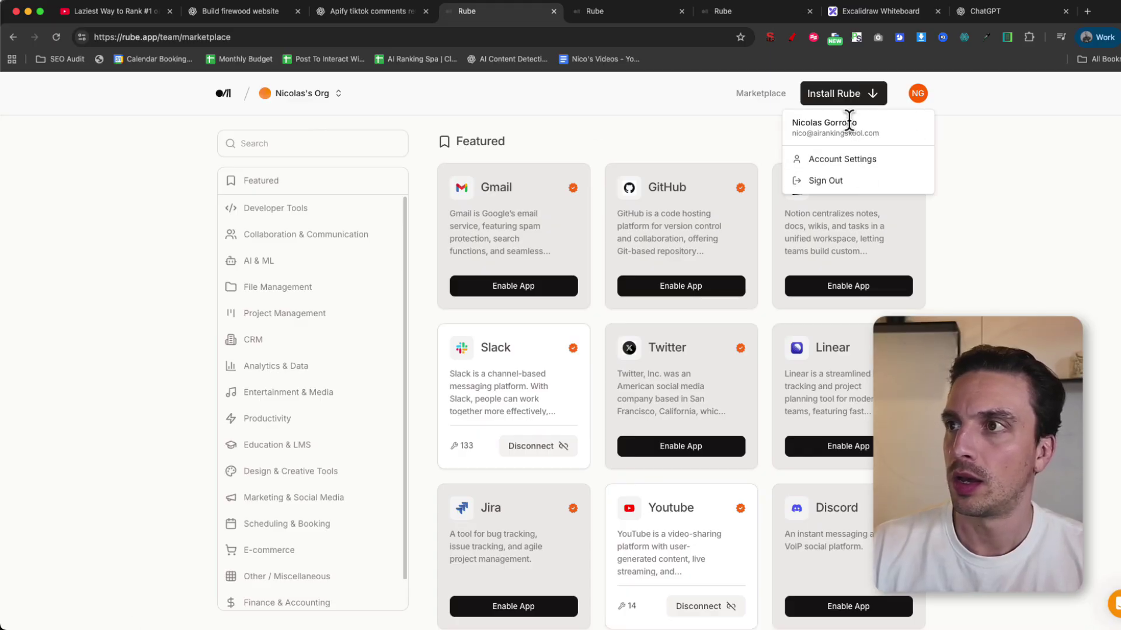
click(852, 157)
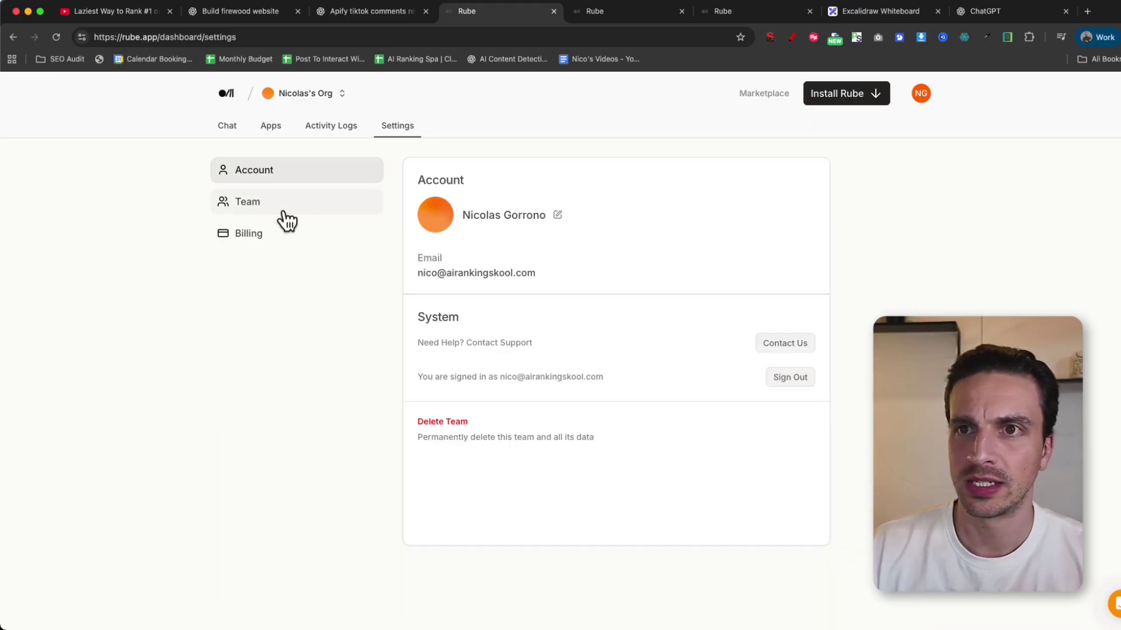
click(273, 130)
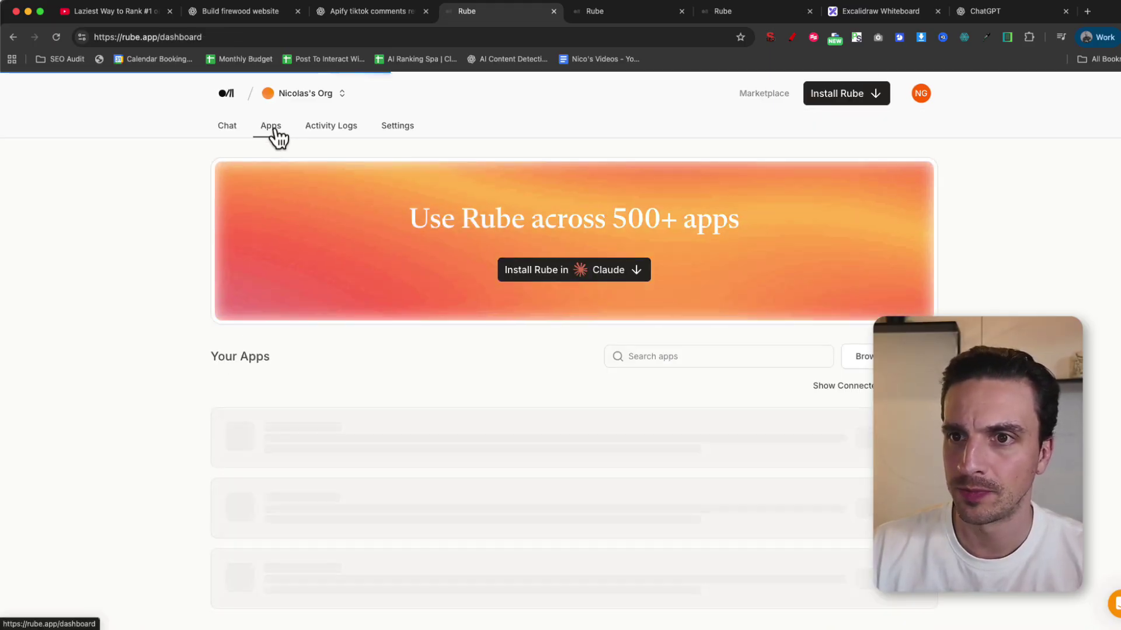
scroll(474, 412, down, 6)
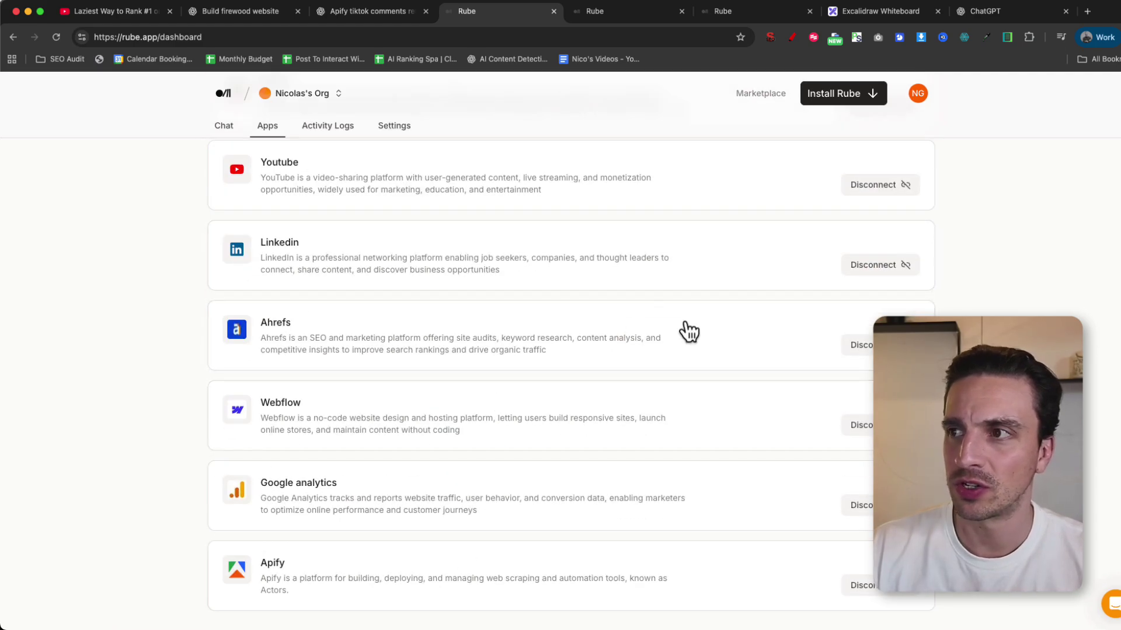
scroll(530, 372, up, 5)
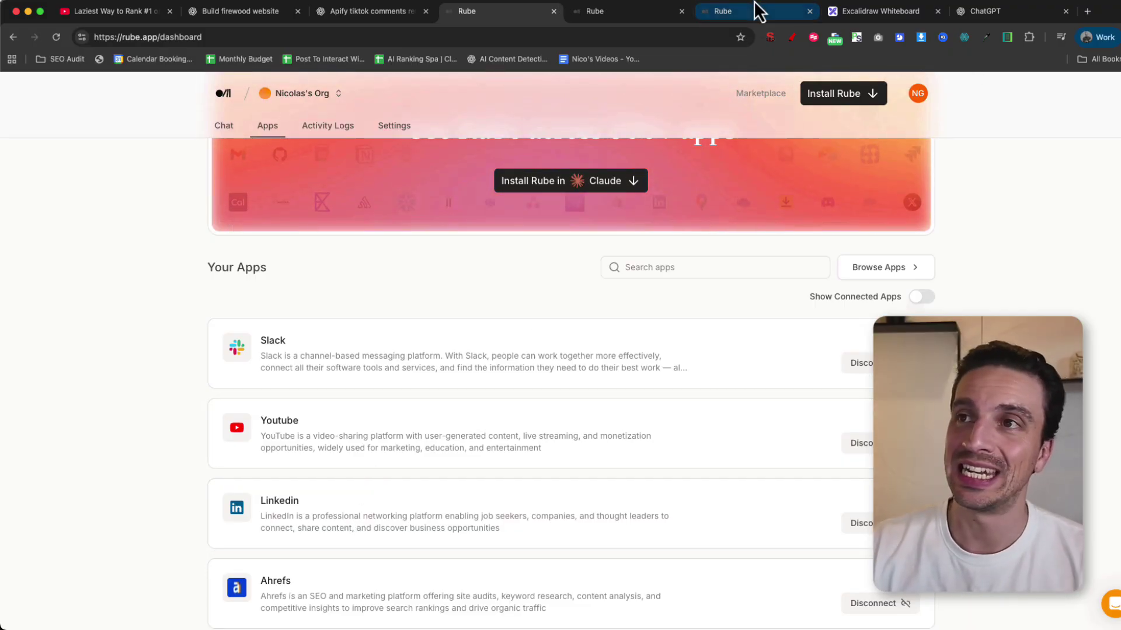
click(1019, 5)
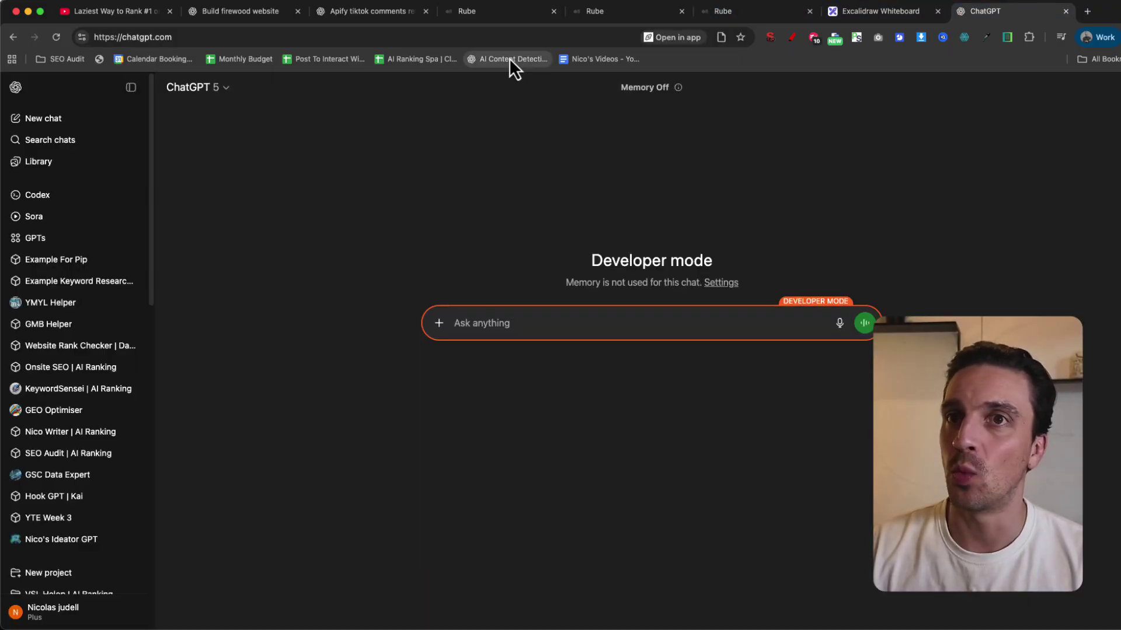
Read the 'Most websites are dead on arrival' post in full, then return to the activity list
click(497, 46)
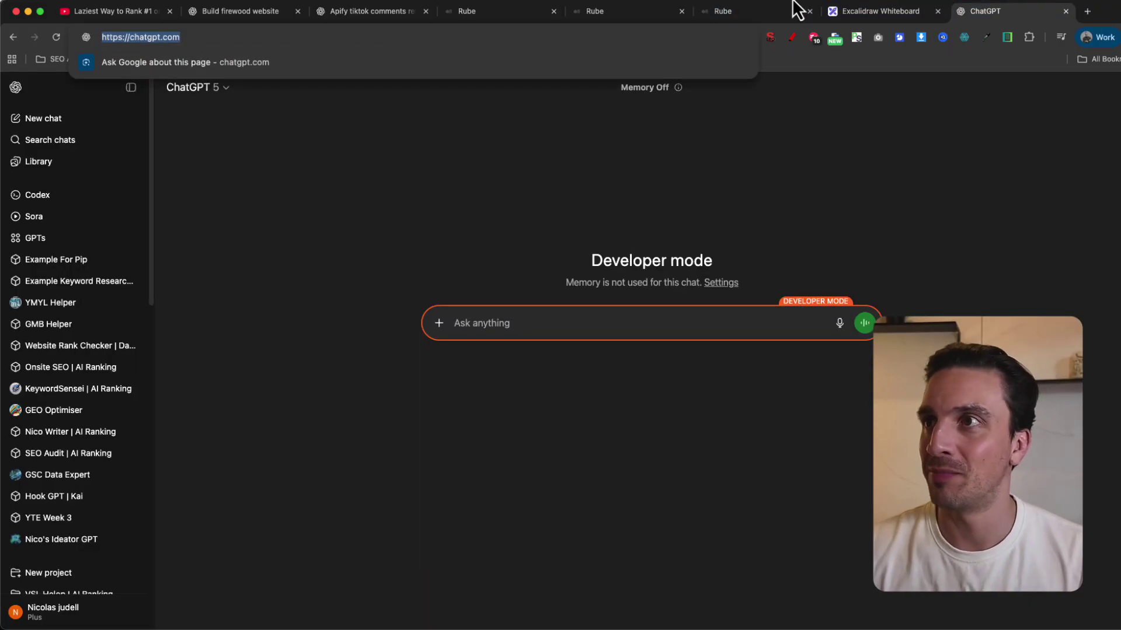
click(515, 16)
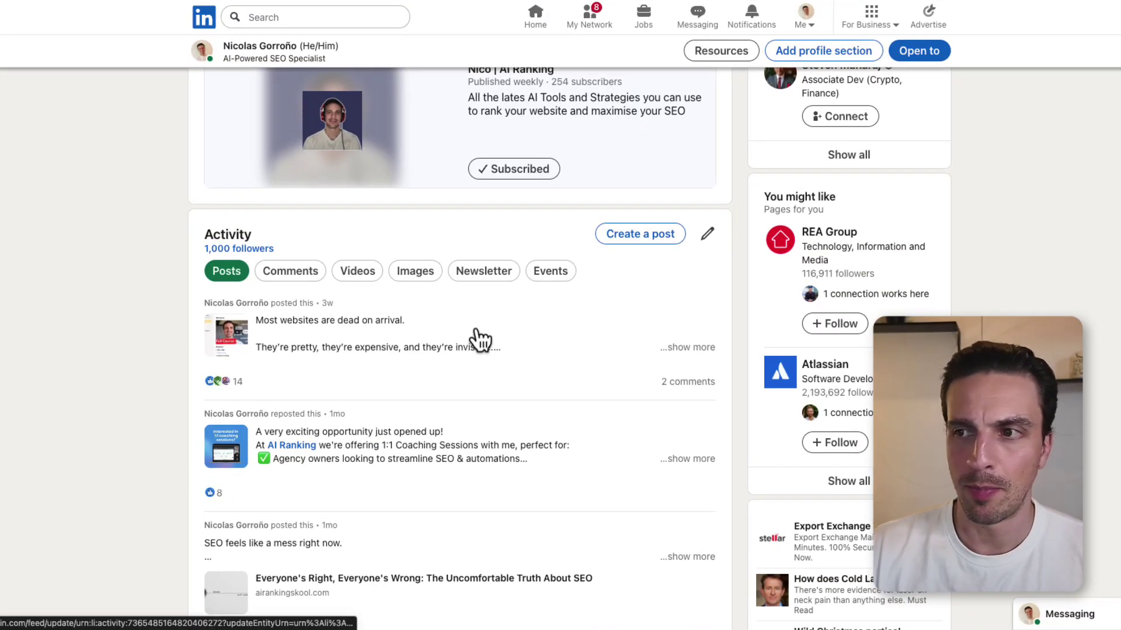
click(683, 346)
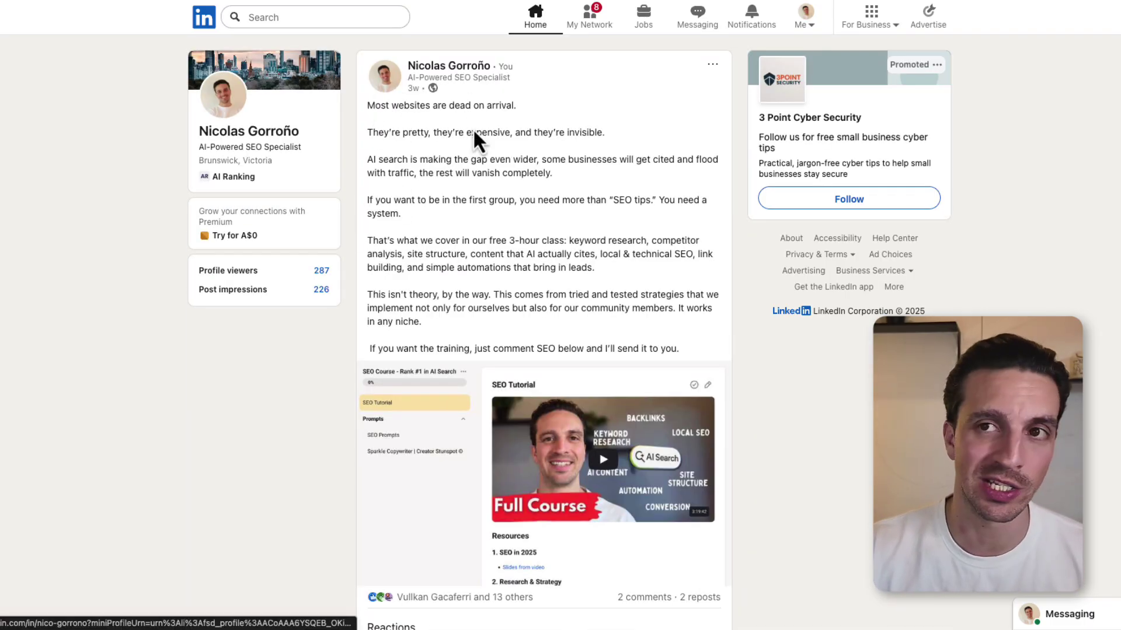
scroll(706, 475, down, 8)
scroll(657, 449, up, 10)
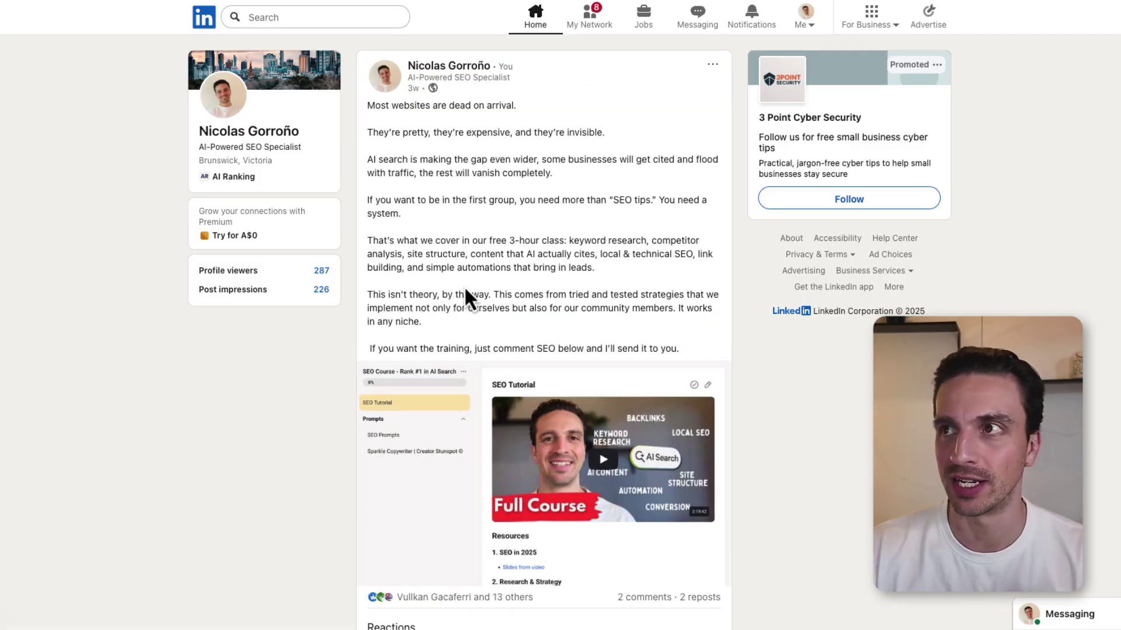
key(alt+Left)
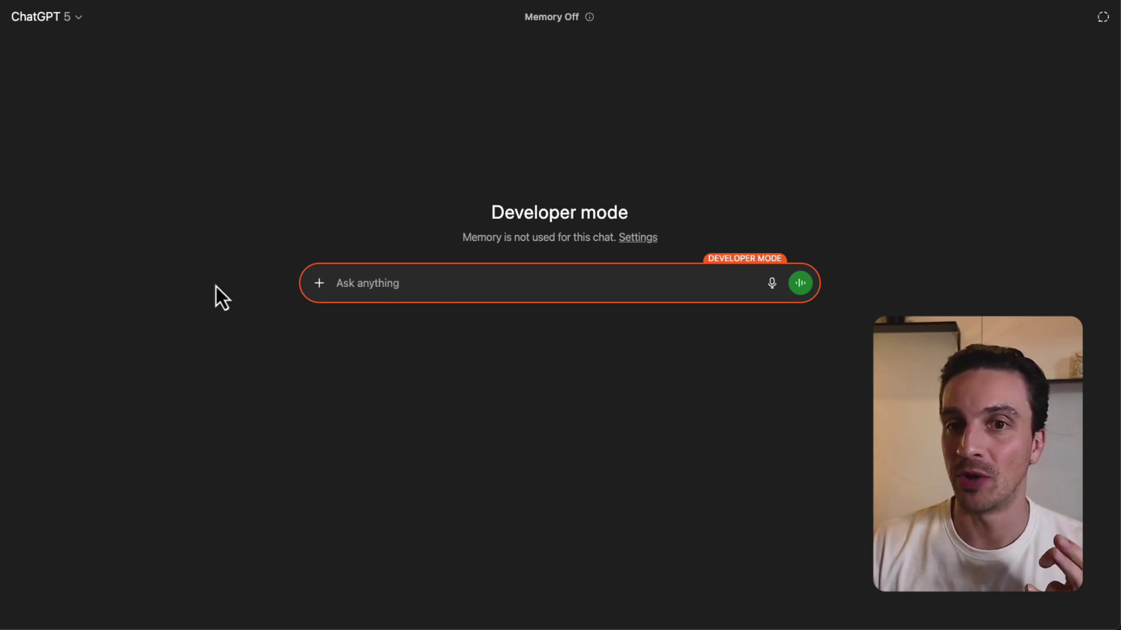
Apply the Developer Mode command with / and switch on the Rube Master Connection source
click(599, 271)
text(/)
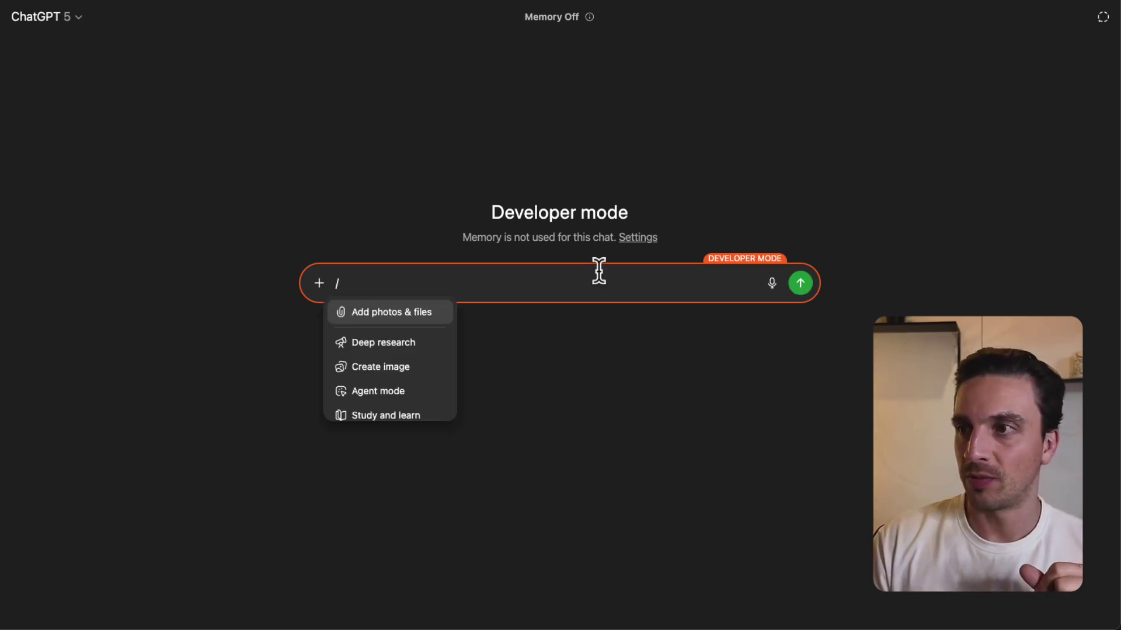
key(Up)
key(Return)
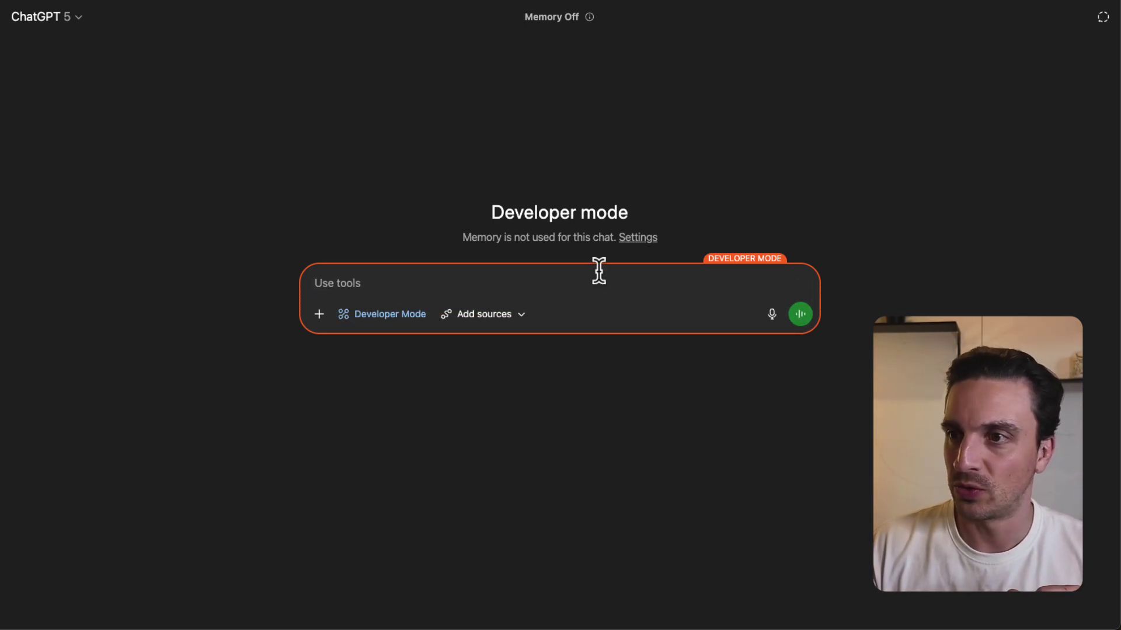
click(476, 318)
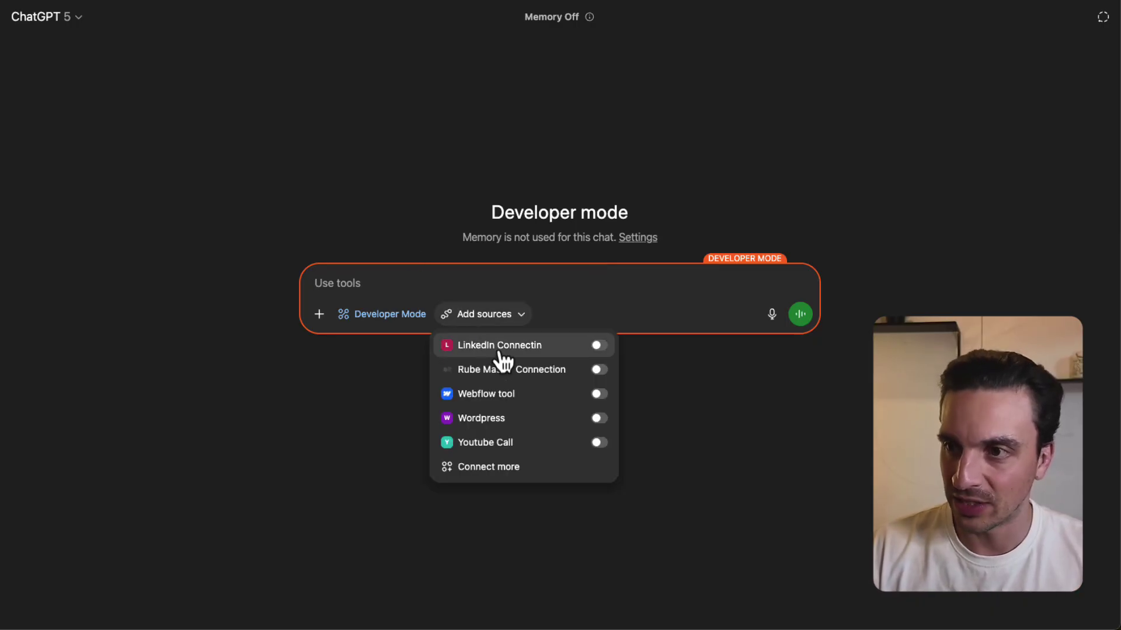
click(599, 370)
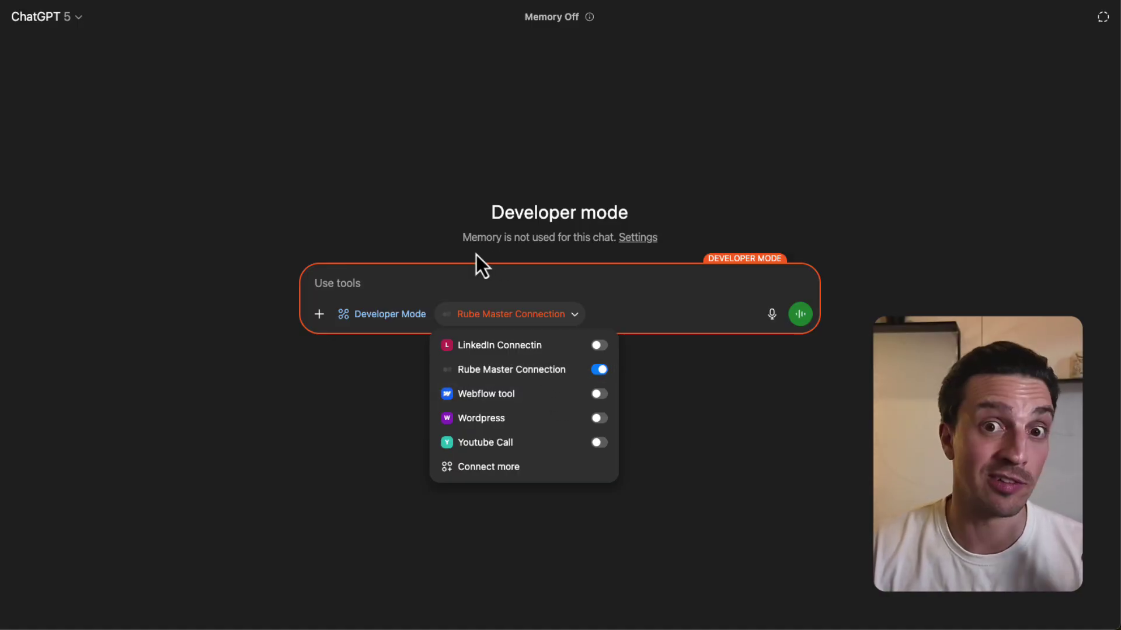
click(473, 286)
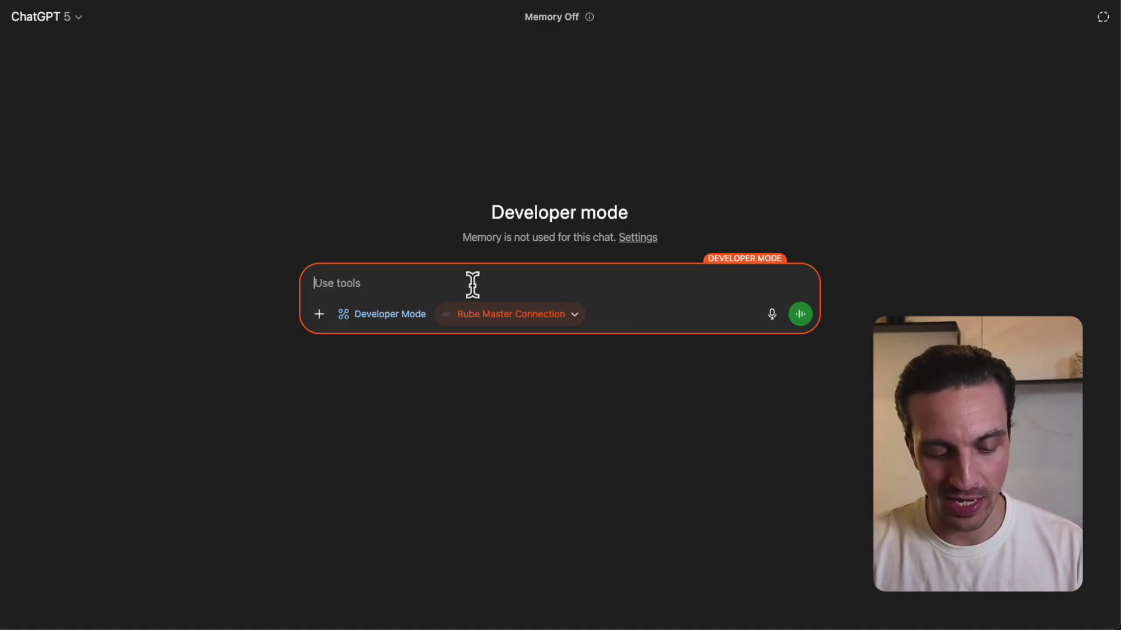
Dictate a request to publish a LinkedIn test post and approve the Rube tool call
key(alt+space)
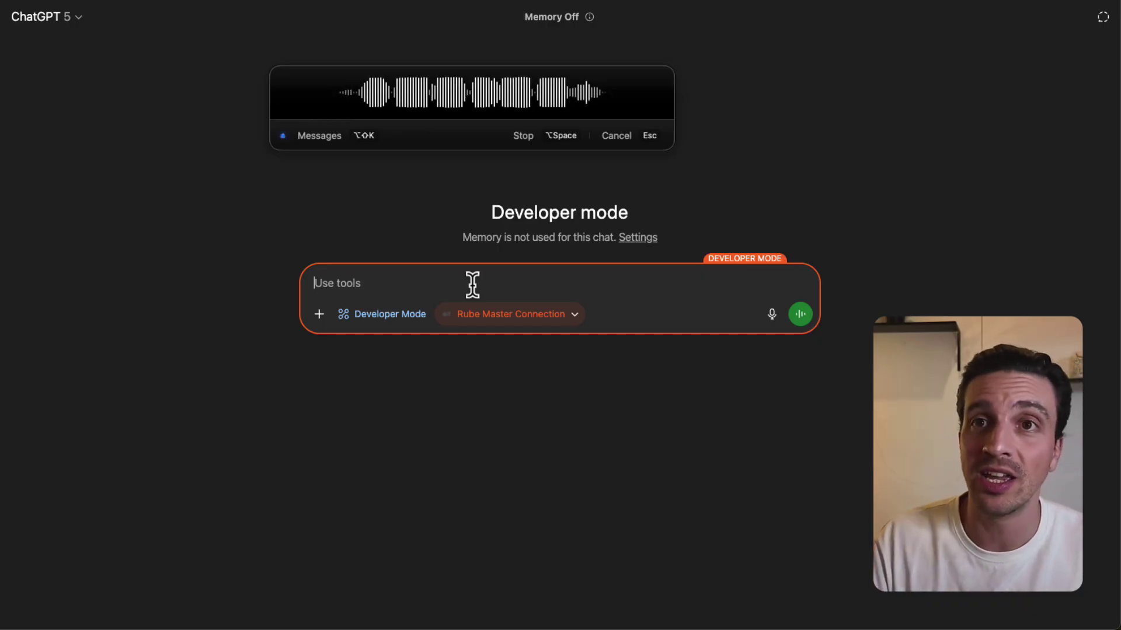
key(alt+space)
key(Return)
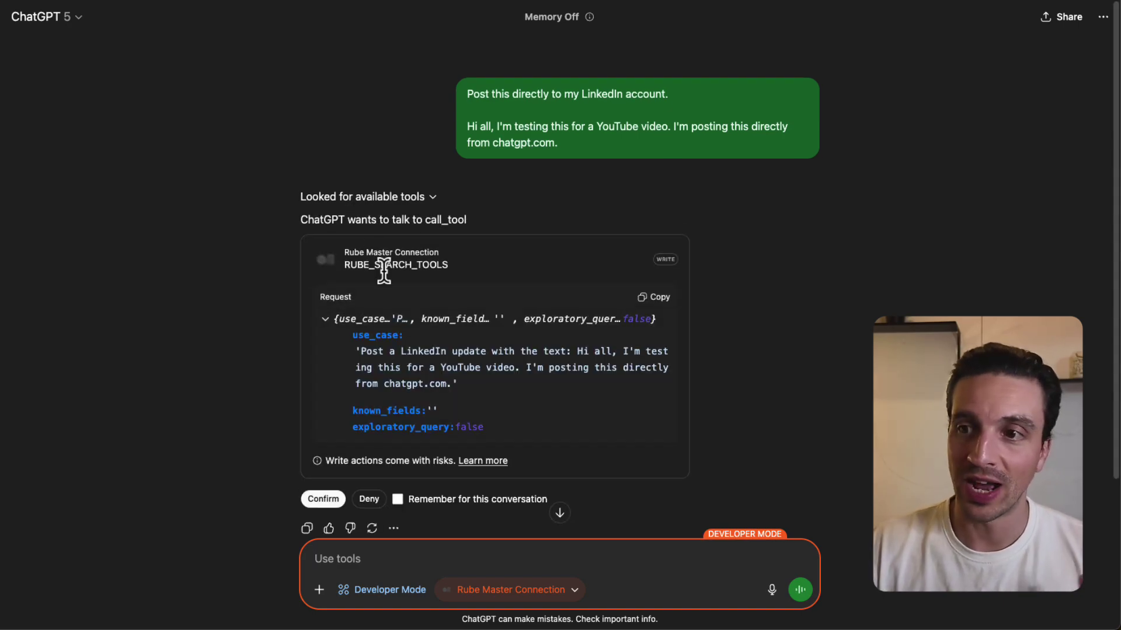
scroll(426, 295, down, 3)
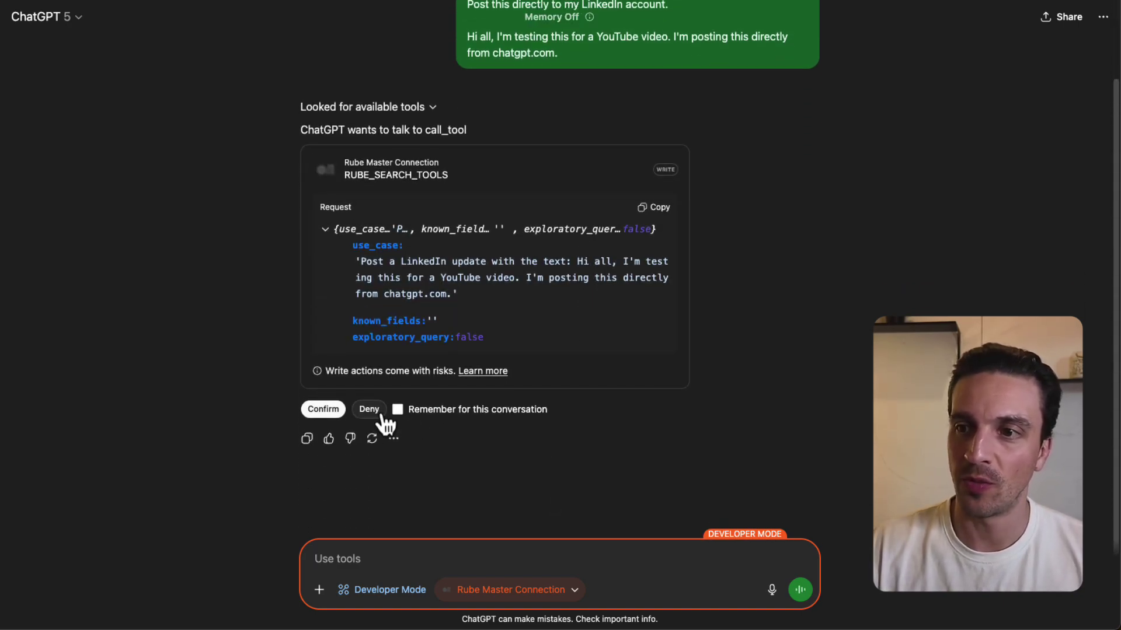
click(335, 411)
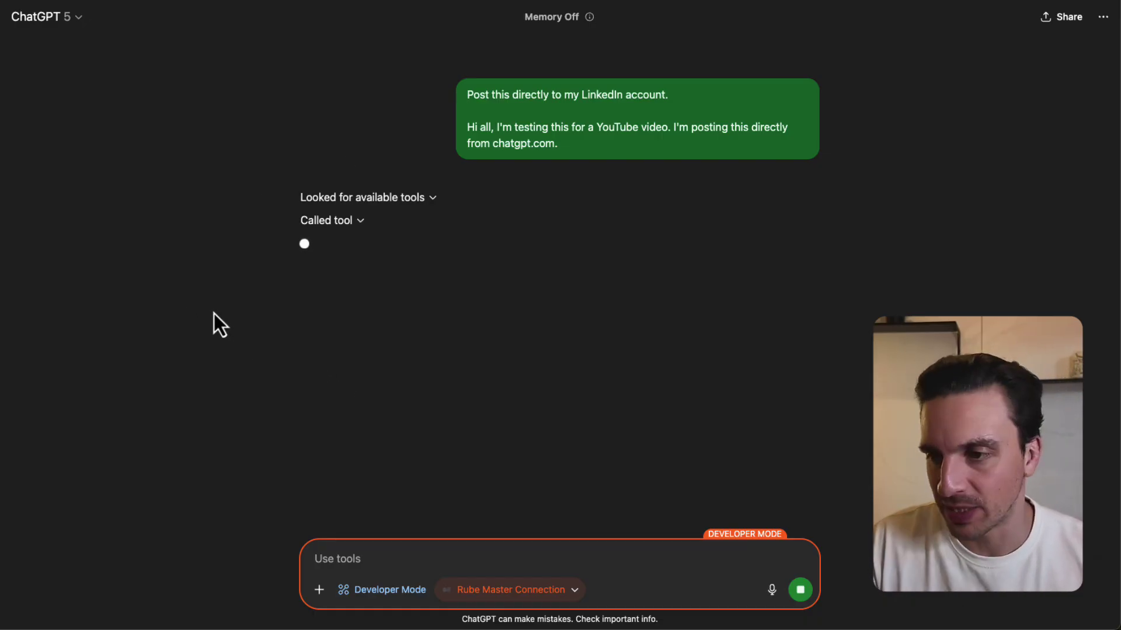
Check the called tool's details, reply 'go for it', then view the published LinkedIn post
click(354, 224)
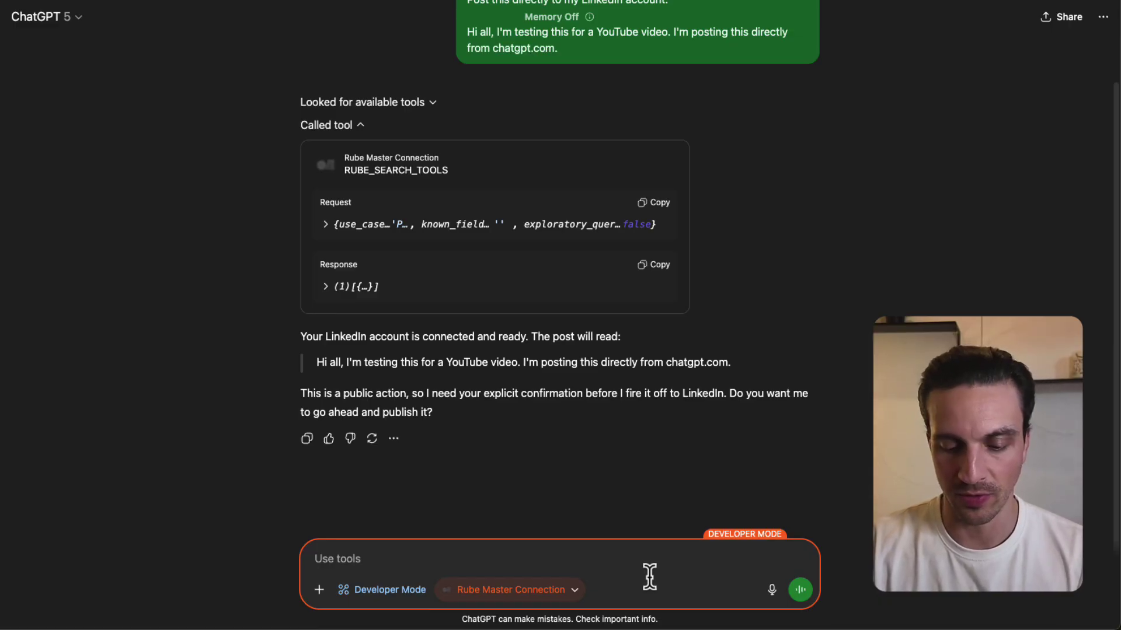
text(go for it)
key(Return)
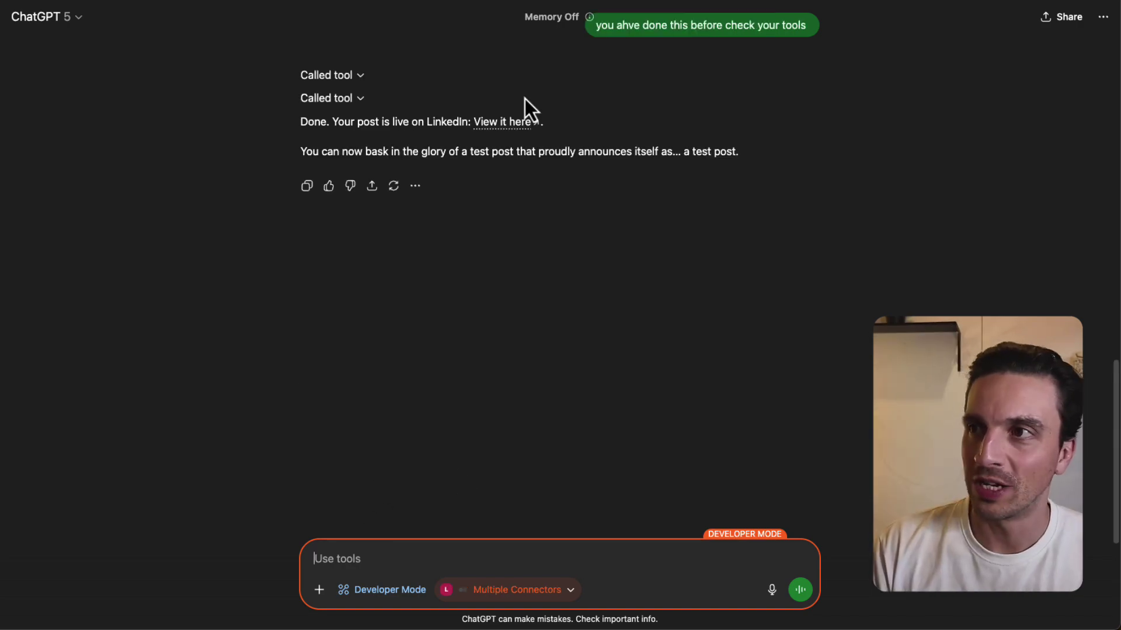
click(514, 126)
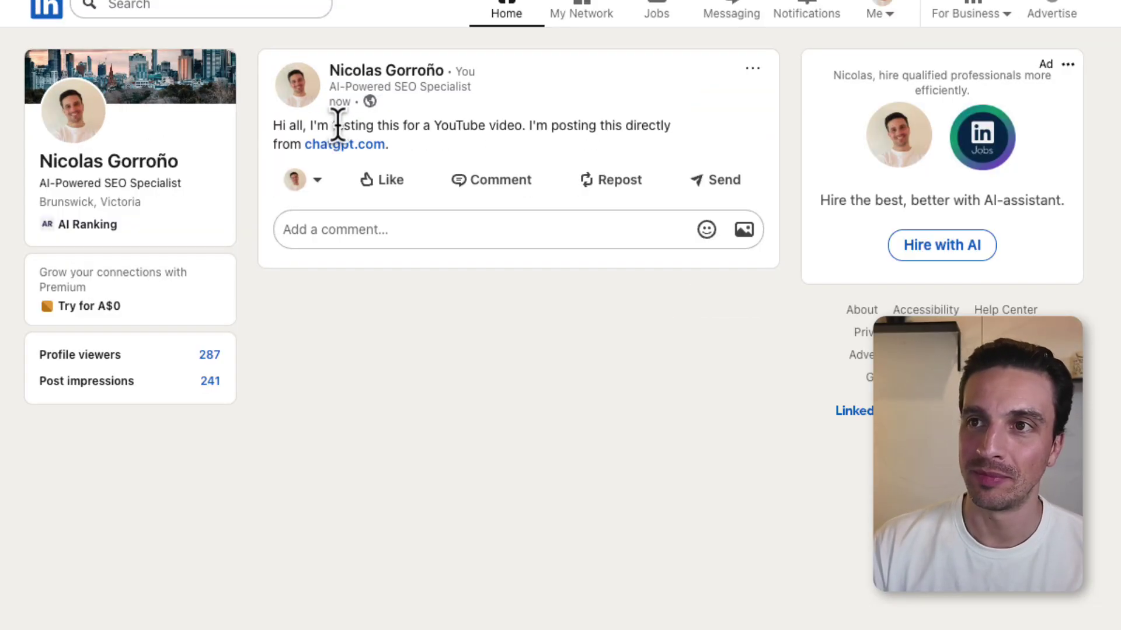
drag(336, 125, 539, 133)
click(537, 130)
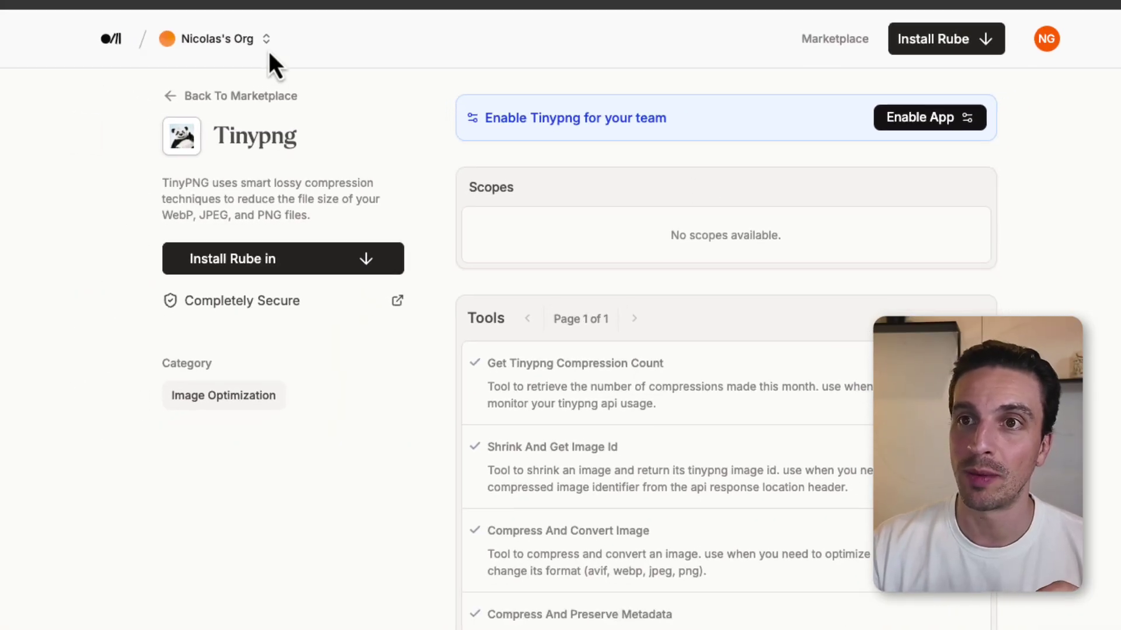
Open the Slack connection's details from Rube's Account Settings Apps list
click(802, 68)
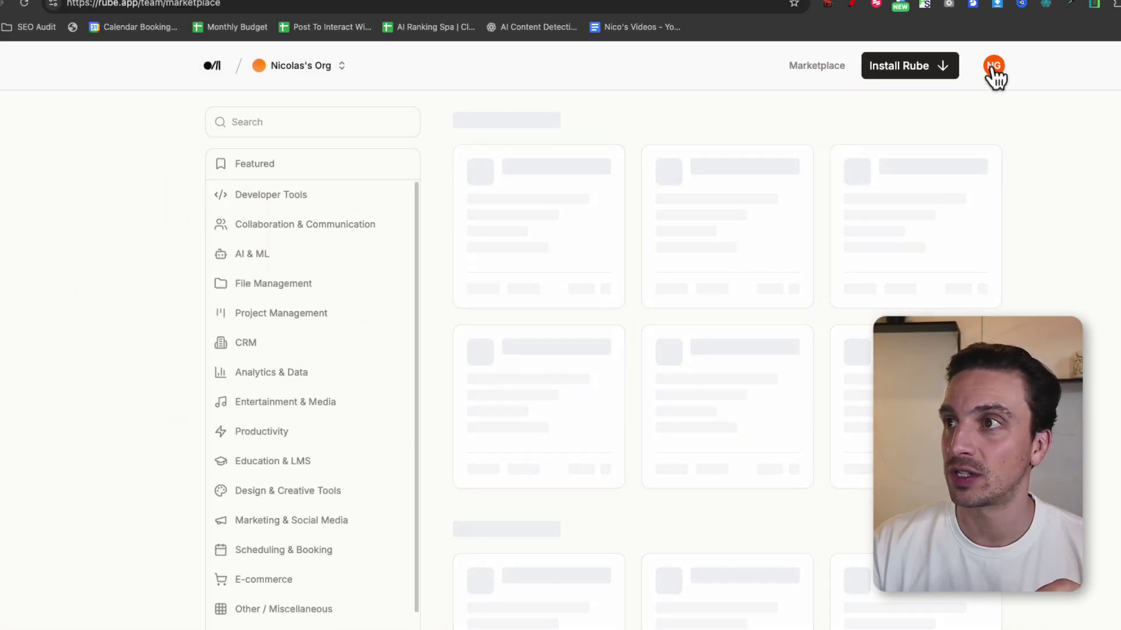
click(994, 70)
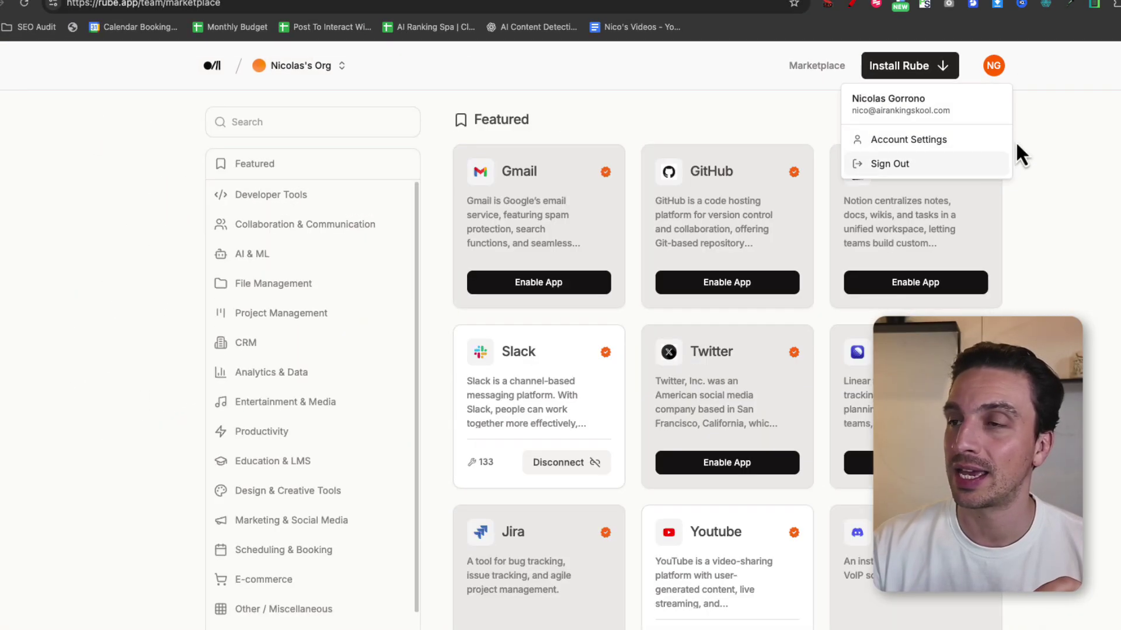
click(916, 141)
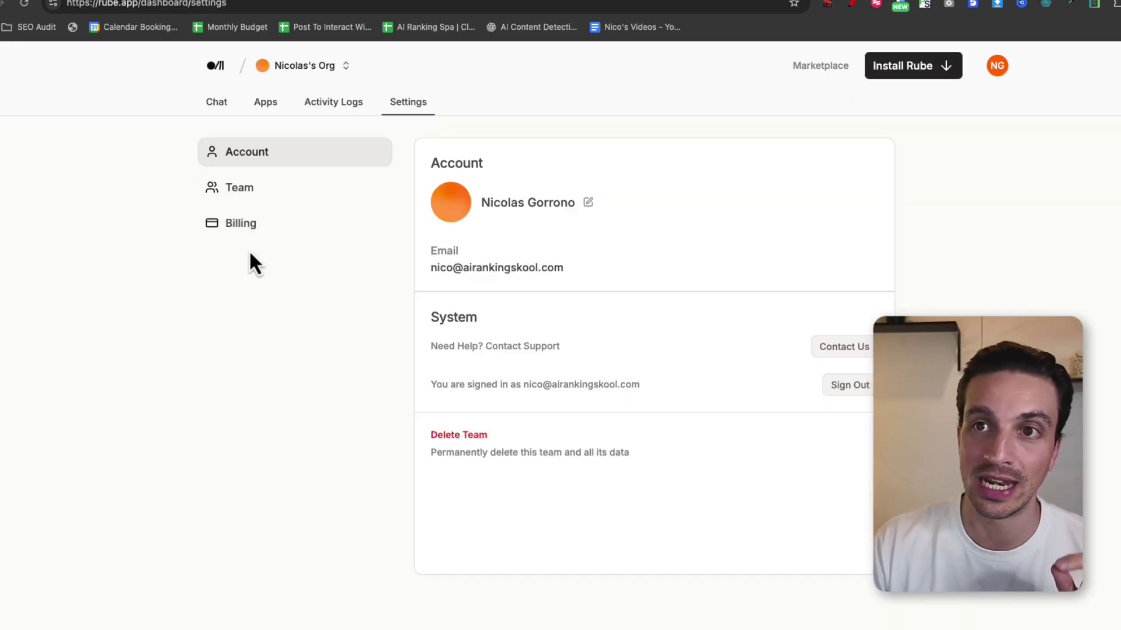
click(267, 105)
scroll(501, 388, down, 6)
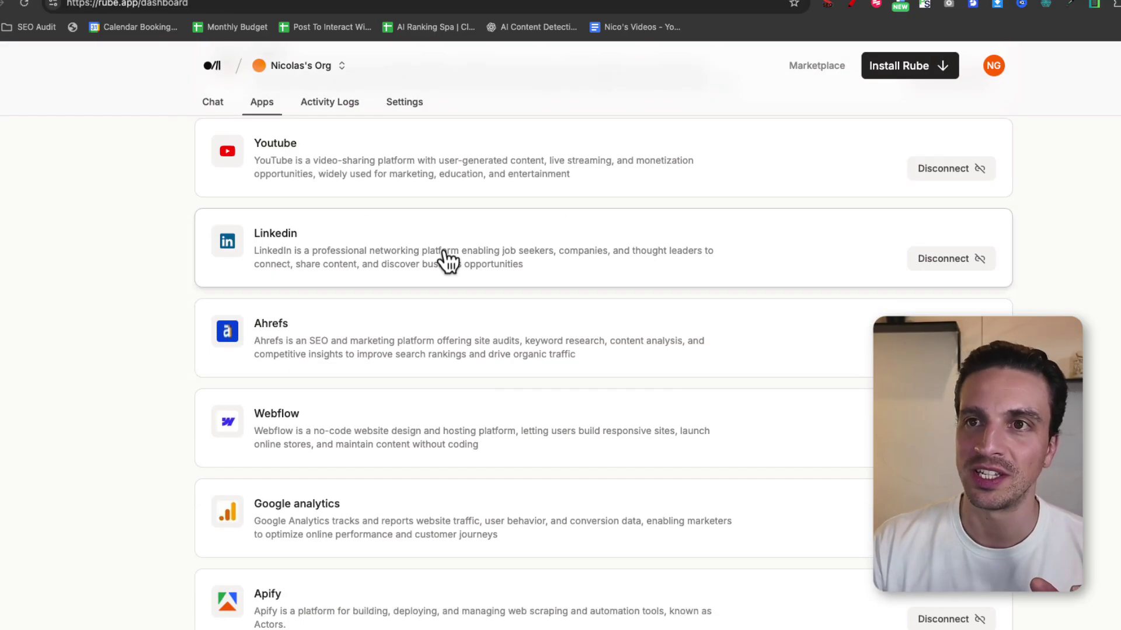
scroll(445, 260, up, 5)
click(355, 401)
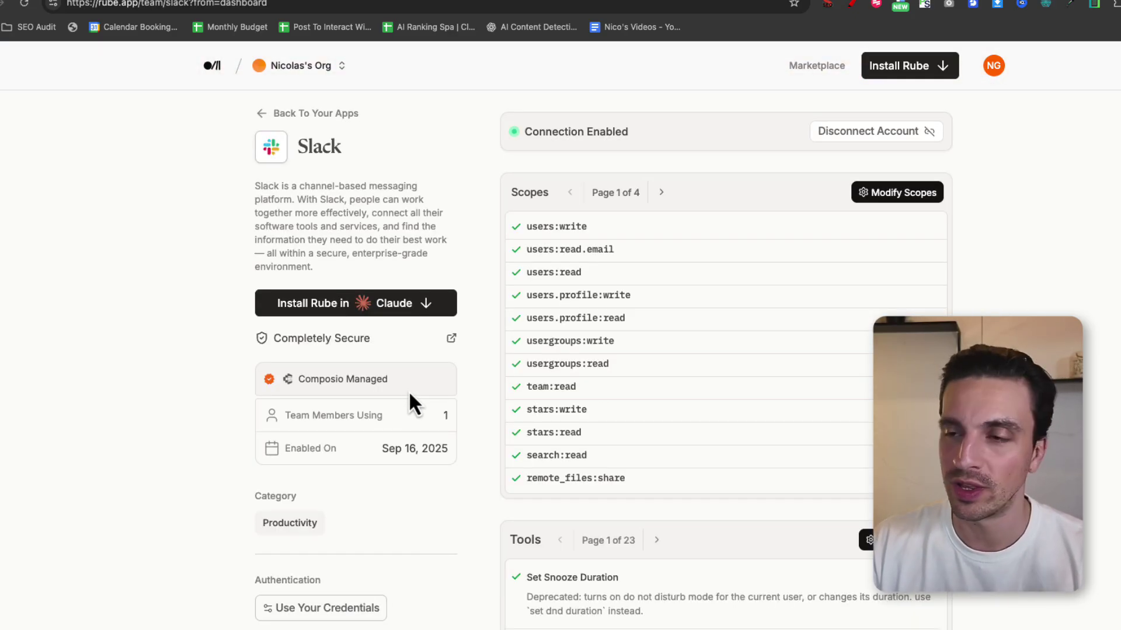
Page through the Slack app's available tools list
scroll(671, 275, down, 1)
scroll(665, 239, down, 5)
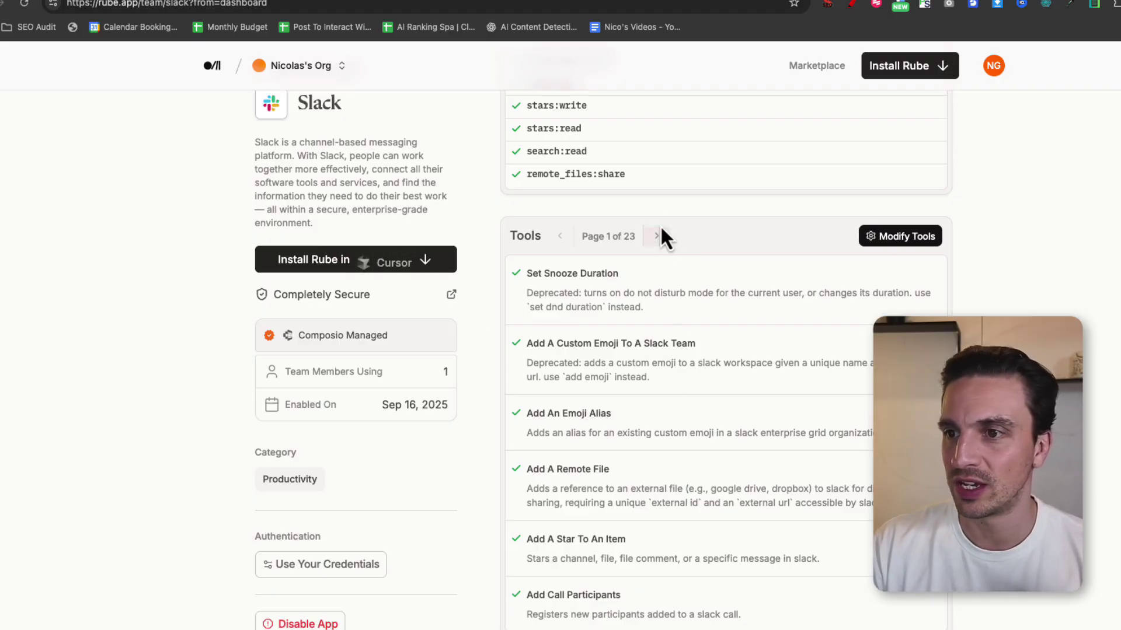
click(659, 236)
click(659, 236)
click(659, 236)
click(659, 236)
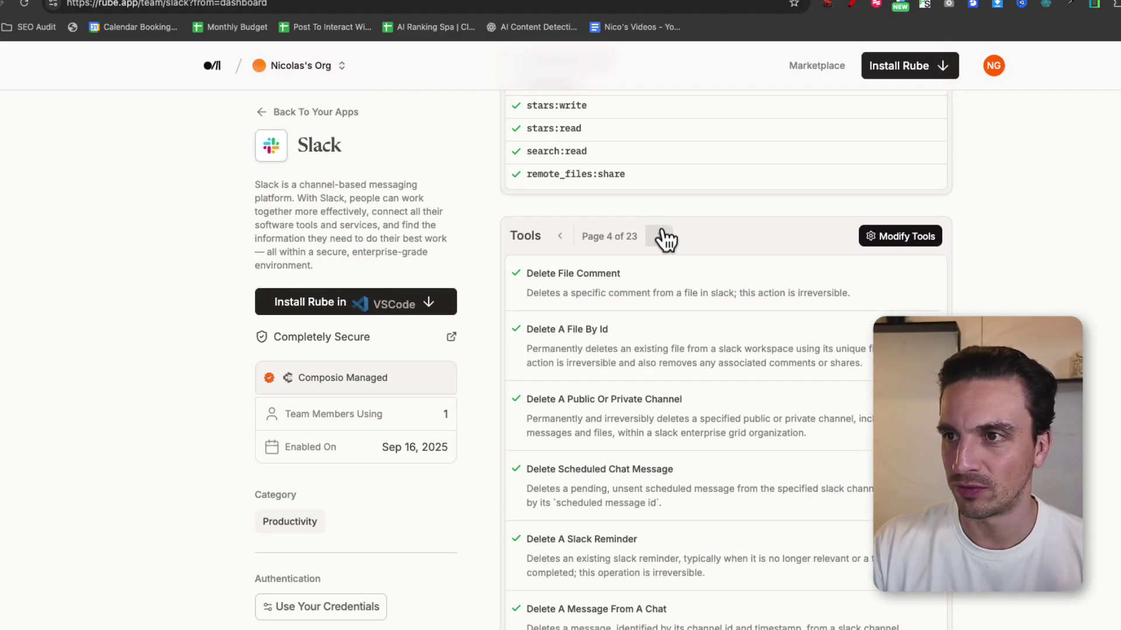
click(660, 235)
click(660, 236)
click(661, 236)
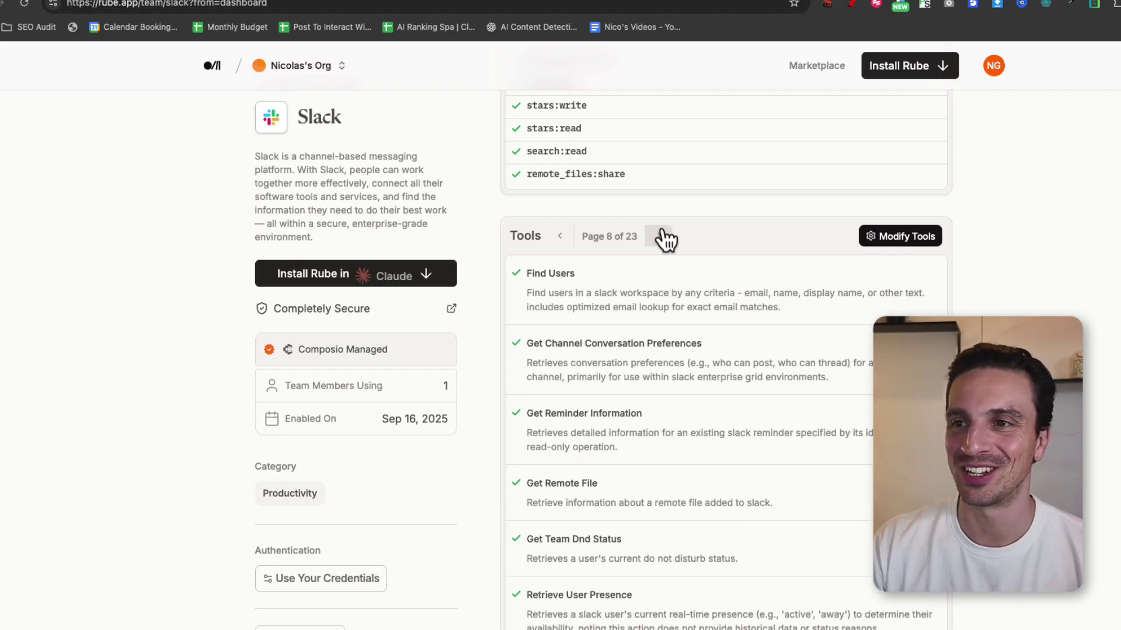
click(662, 235)
click(662, 236)
scroll(662, 237, up, 5)
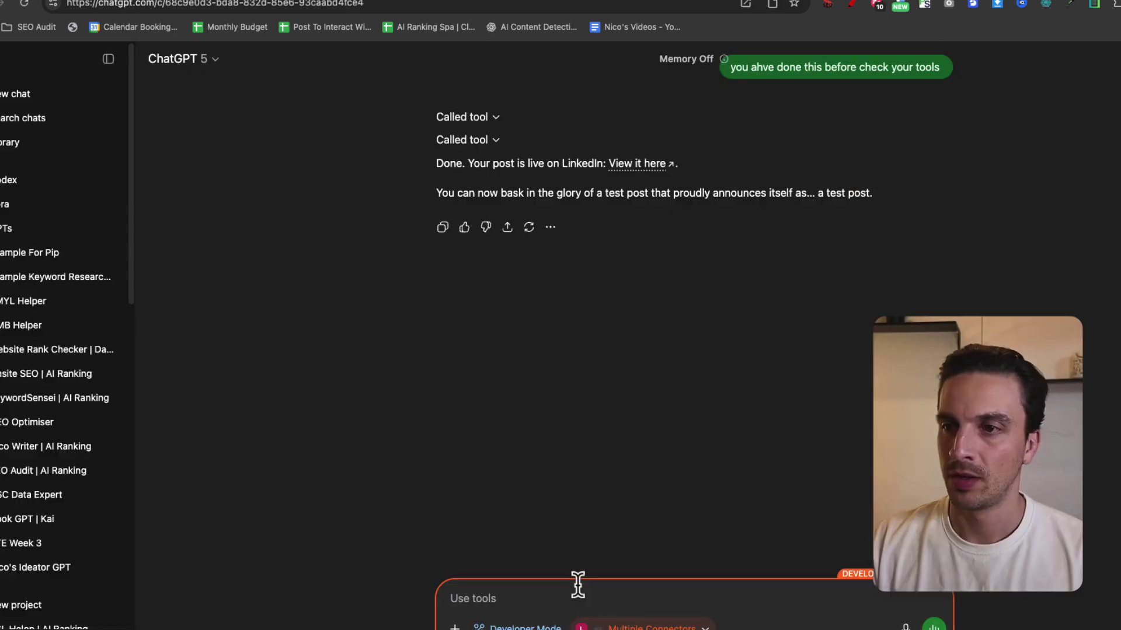
click(577, 585)
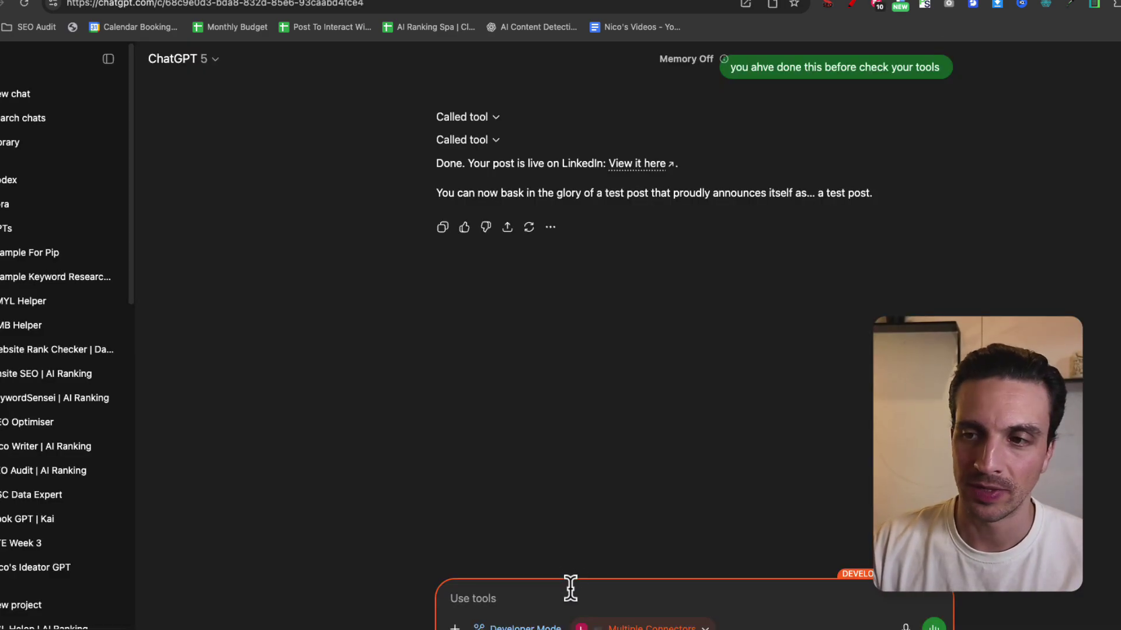
Dictate and send a request to DM the LinkedIn post link to a colleague on Slack
key(alt+space)
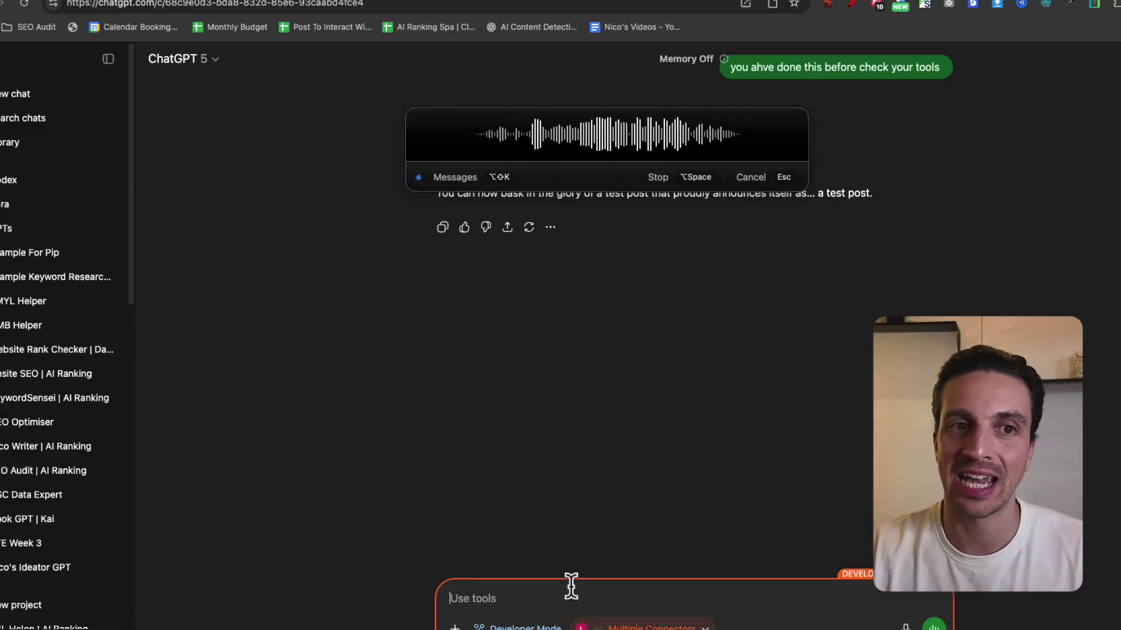
key(alt+space)
click(933, 624)
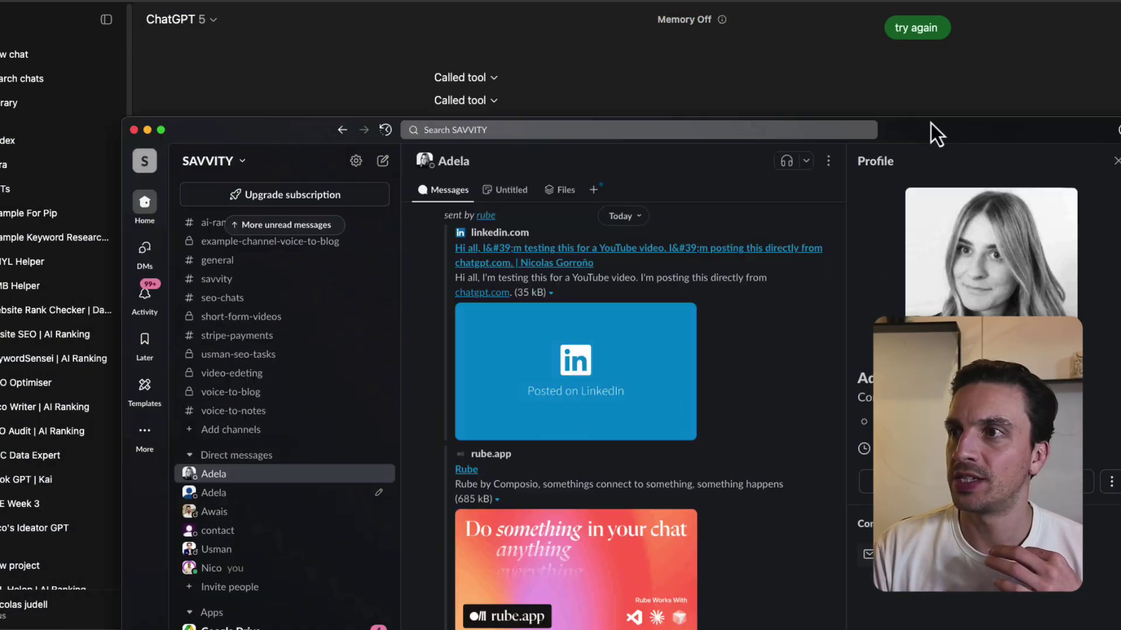
Find Rube's message in the Slack DM and open its LinkedIn post link
scroll(712, 359, up, 5)
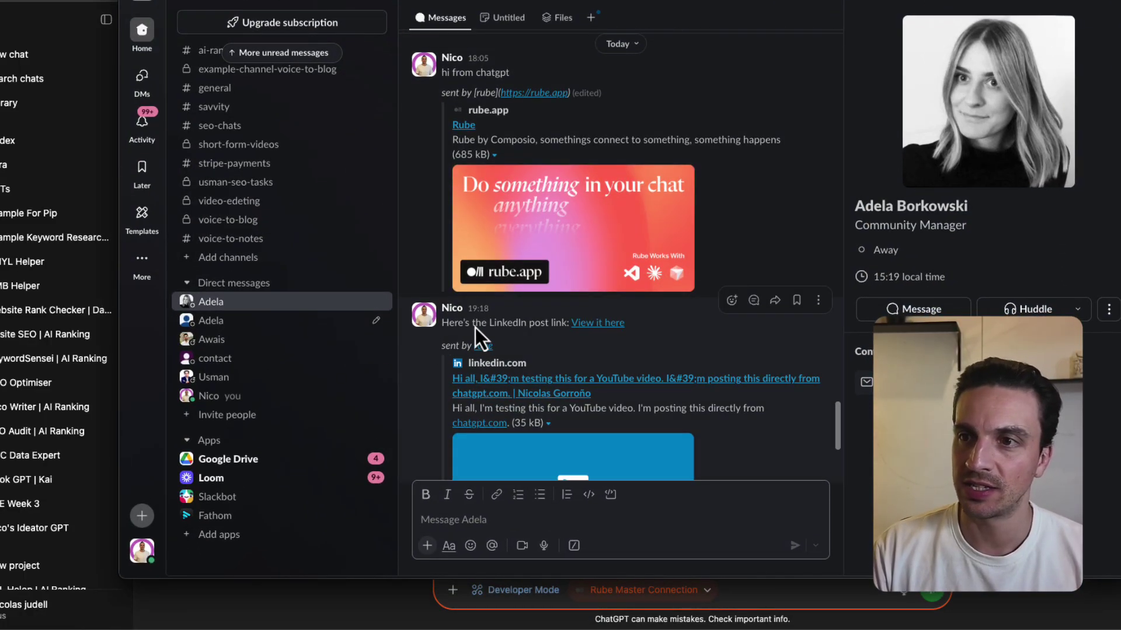
click(597, 327)
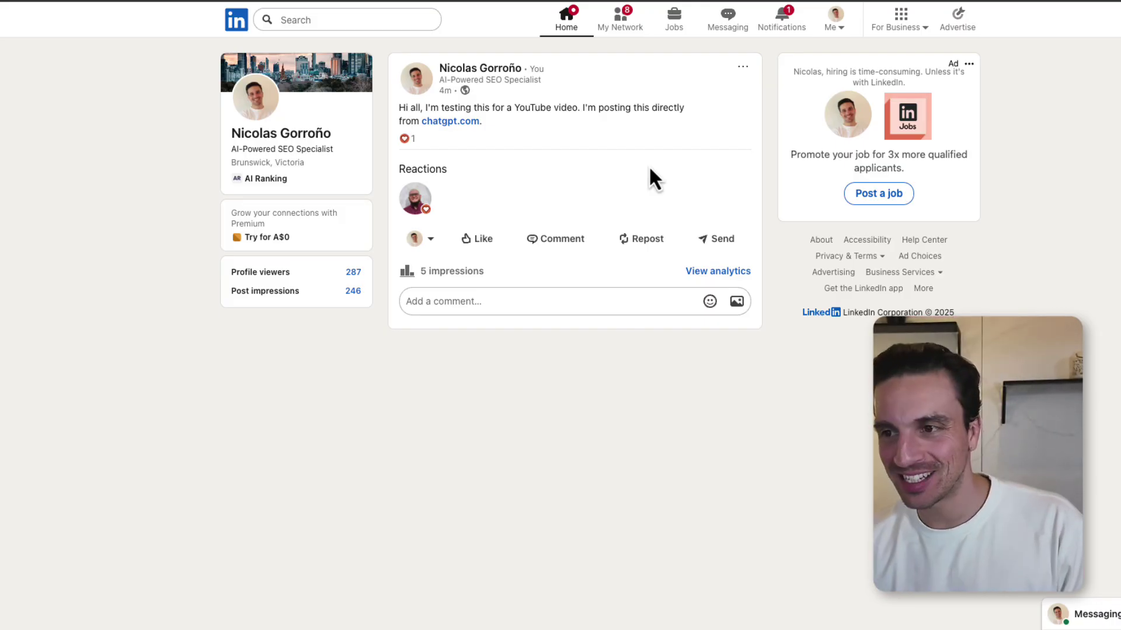
mouse_move(686, 626)
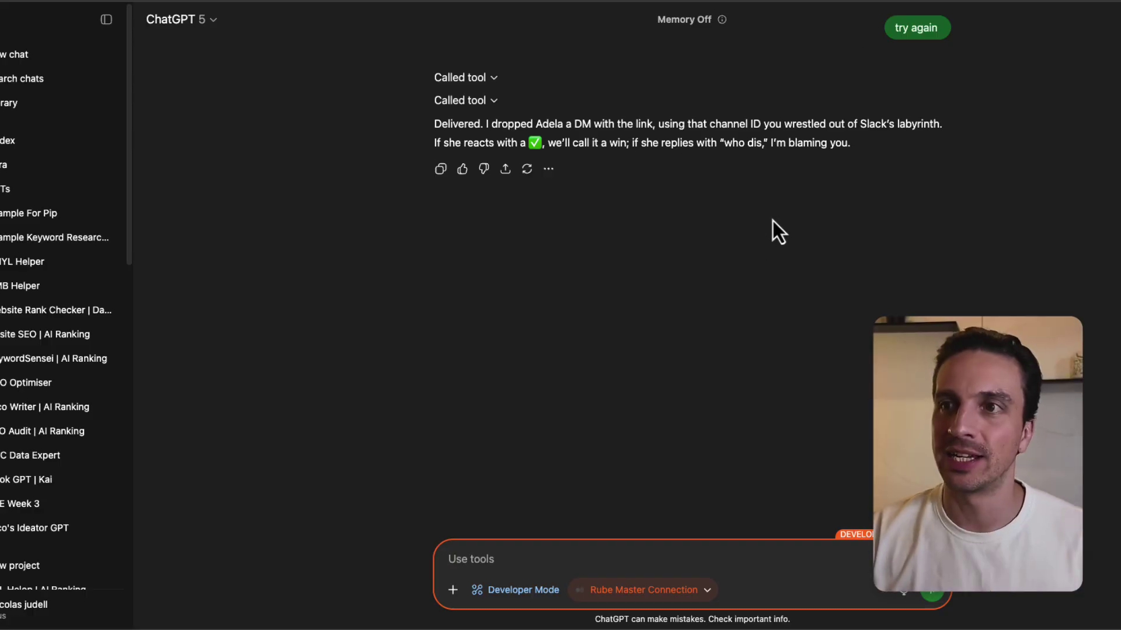
Review ChatGPT's Slack delivery confirmation, then switch to the Apify Store window
scroll(776, 228, up, 10)
scroll(800, 255, up, 8)
scroll(800, 240, down, 6)
scroll(806, 244, down, 10)
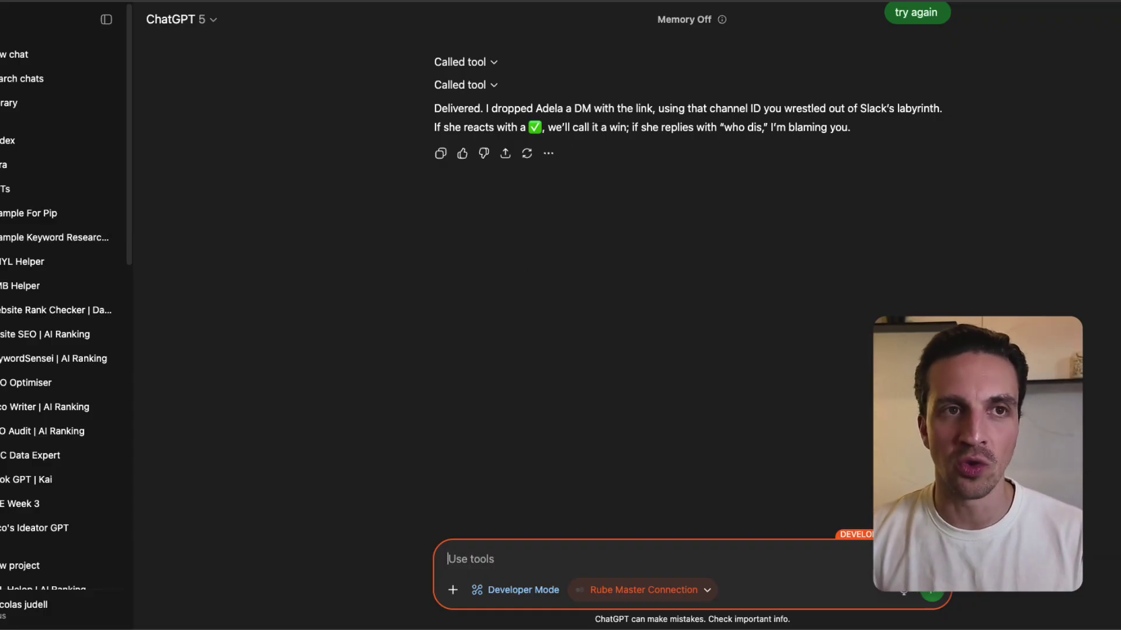
key(super+Tab)
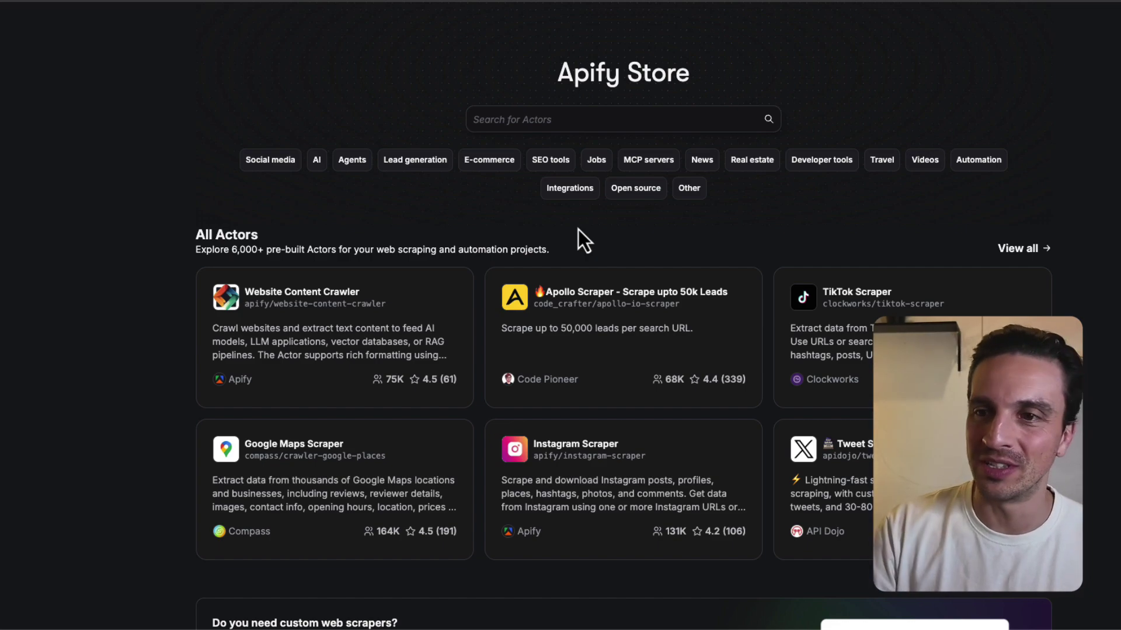
Browse the Apify Store's All Actors list, including Apollo, Instagram and Google Maps scrapers
scroll(526, 450, down, 6)
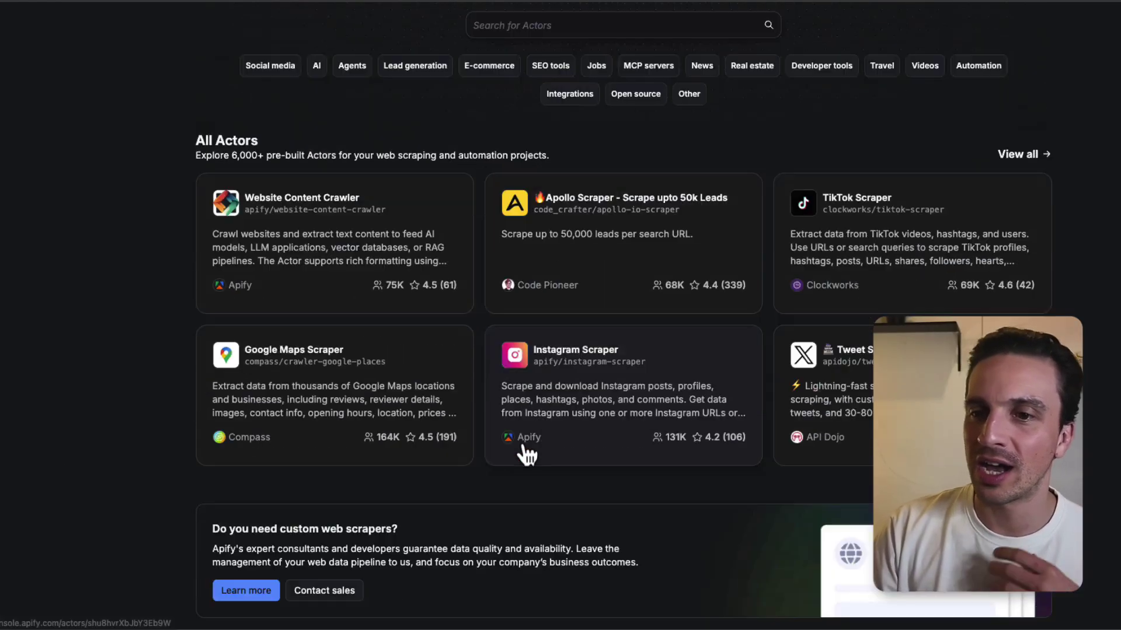
scroll(535, 453, down, 9)
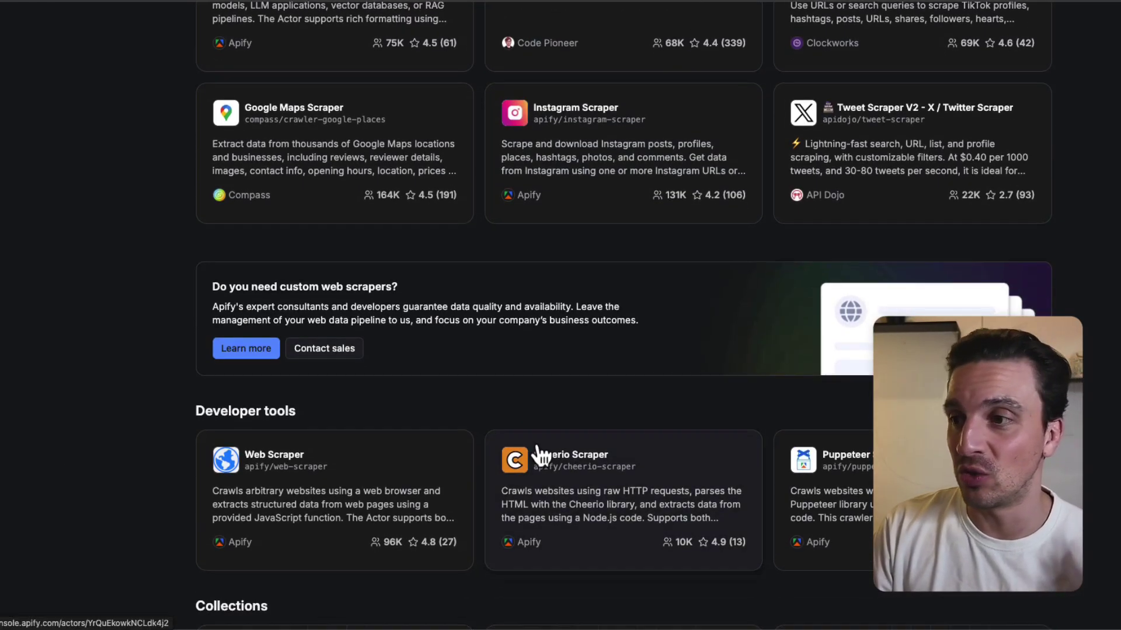
scroll(595, 435, down, 3)
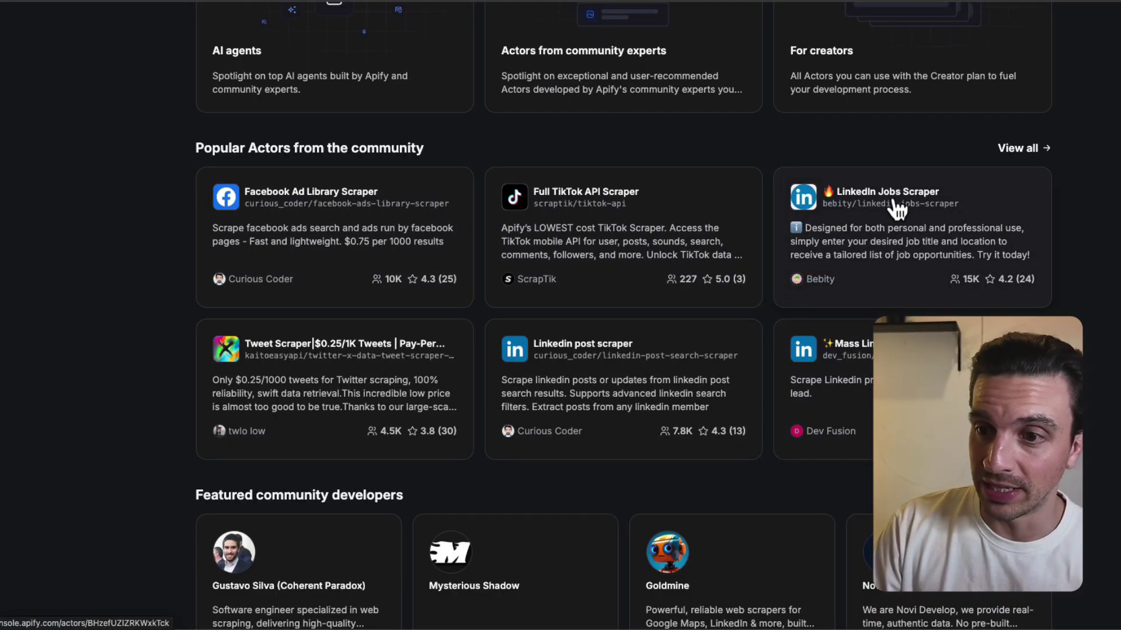
scroll(700, 213, down, 1)
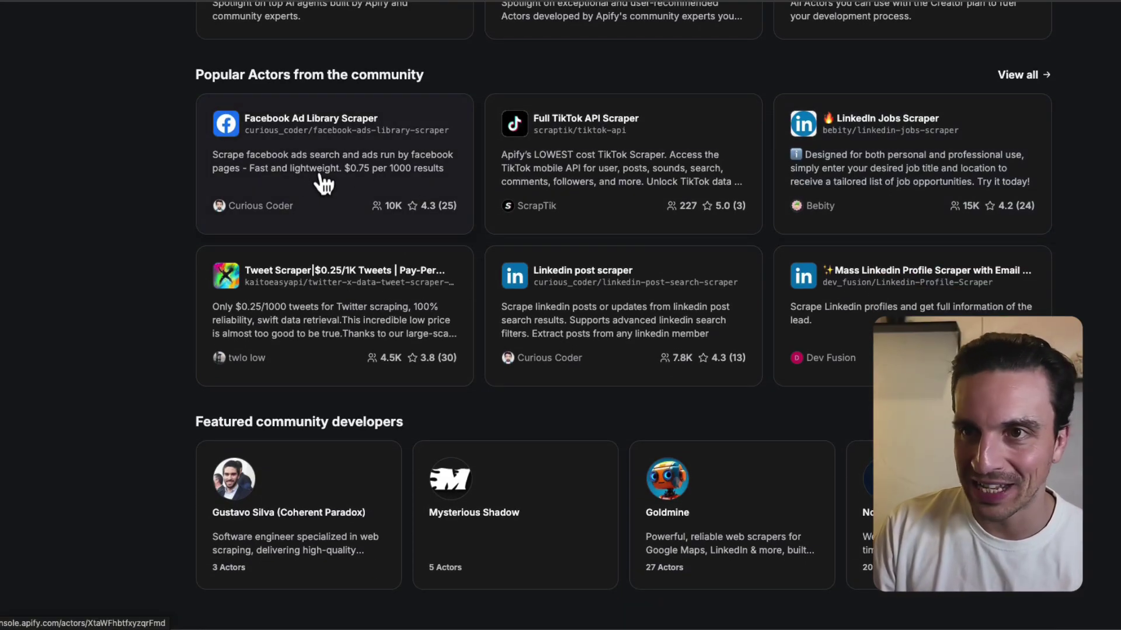
scroll(324, 184, up, 5)
scroll(333, 194, up, 3)
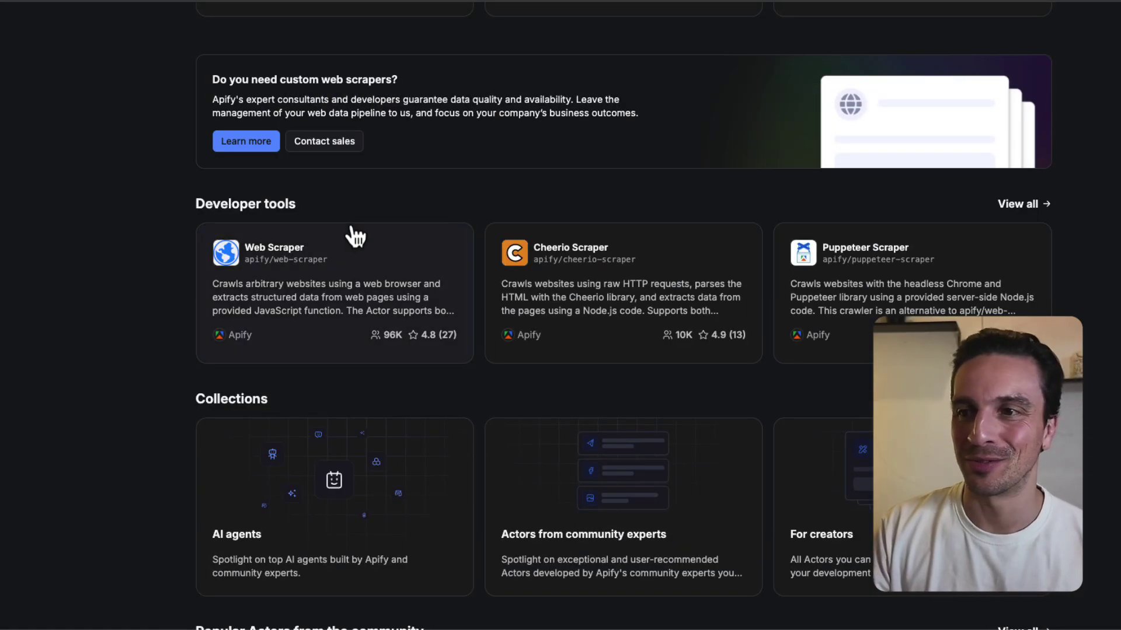
scroll(350, 228, up, 8)
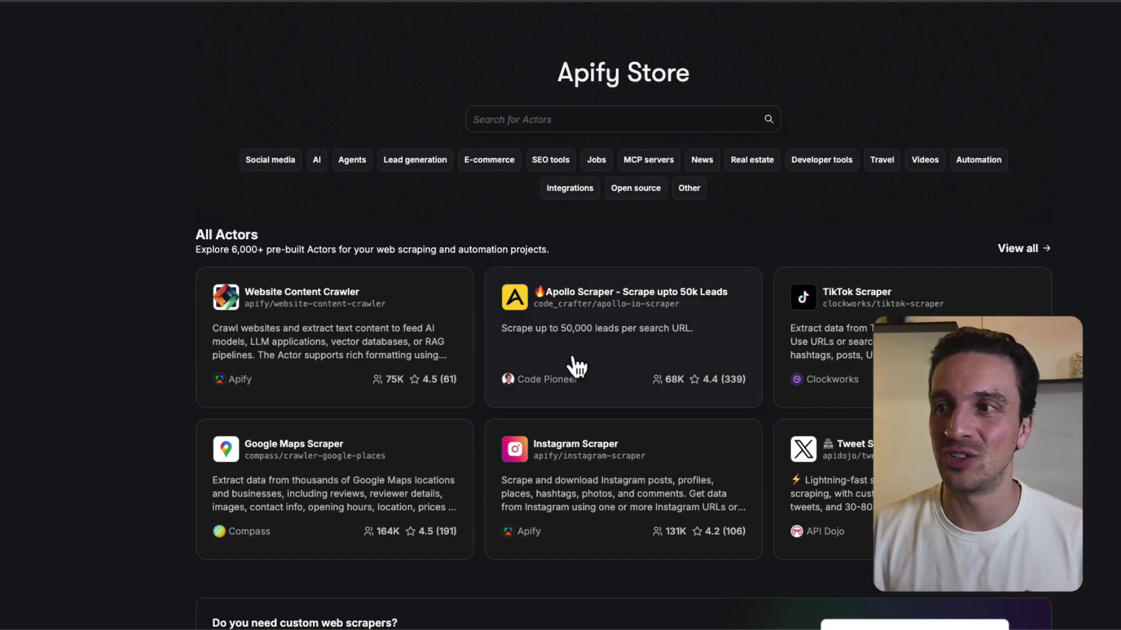
Open the TikTok Scraper and review its Input settings: hashtag fyp, 100 videos
click(892, 301)
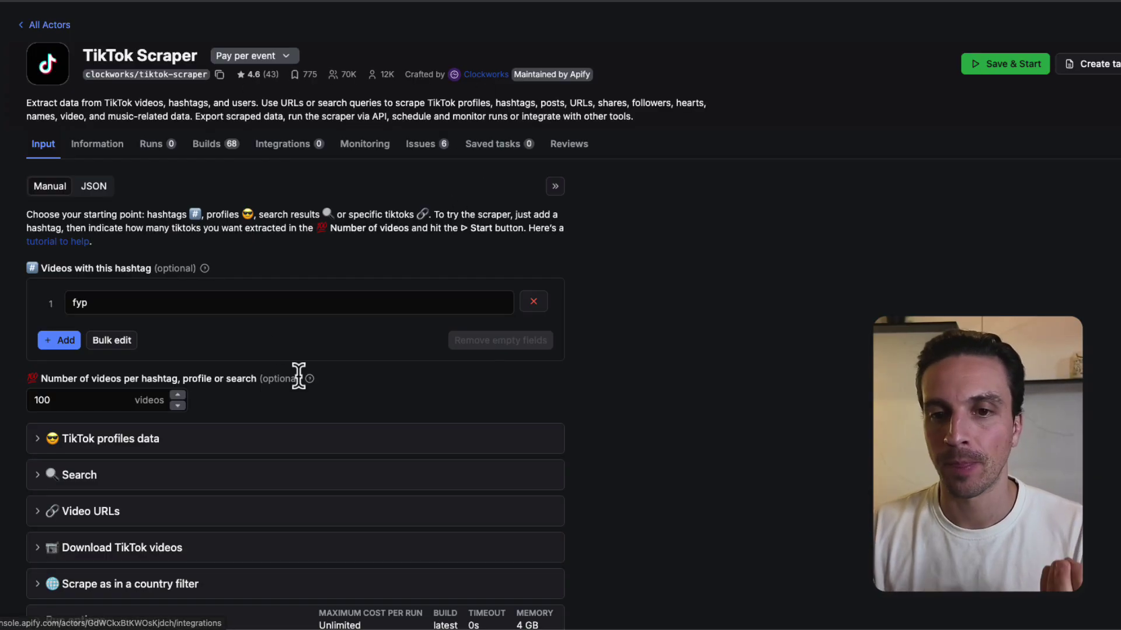
scroll(299, 374, down, 1)
scroll(298, 370, up, 1)
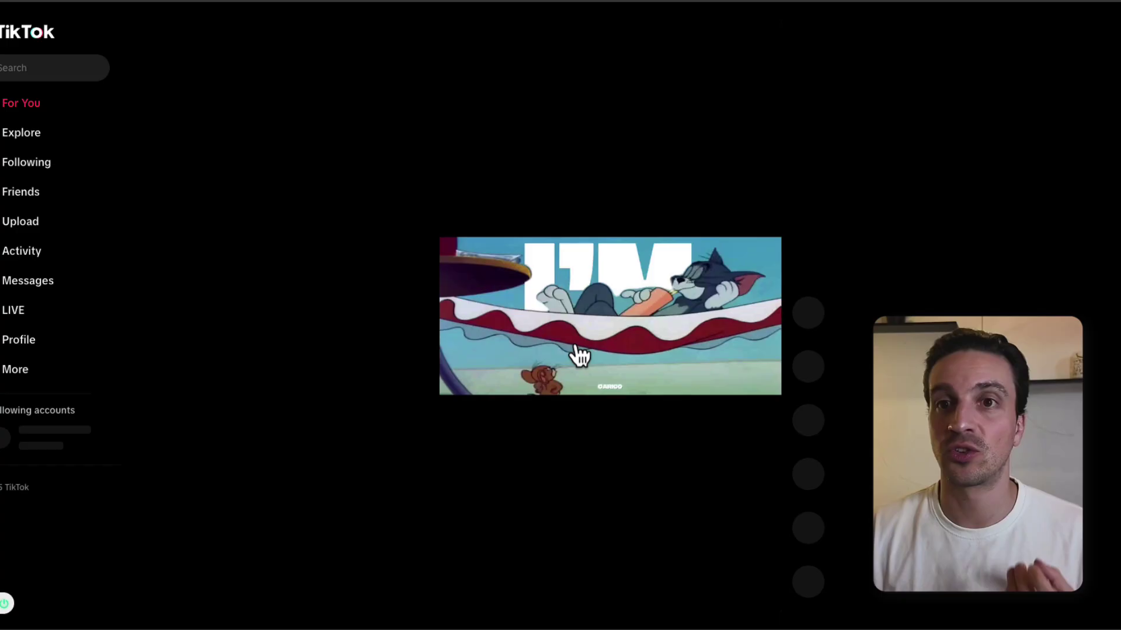
Open the profile's 'Say goodbye to expensive SEO tools' video showing its 389 comments
click(67, 344)
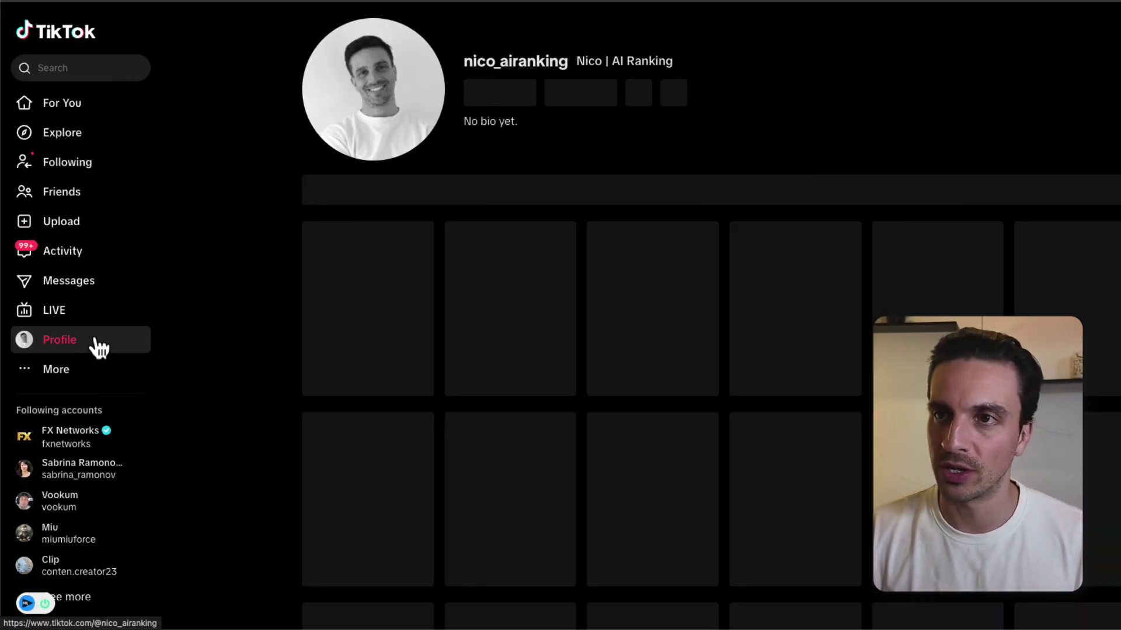
scroll(397, 263, down, 10)
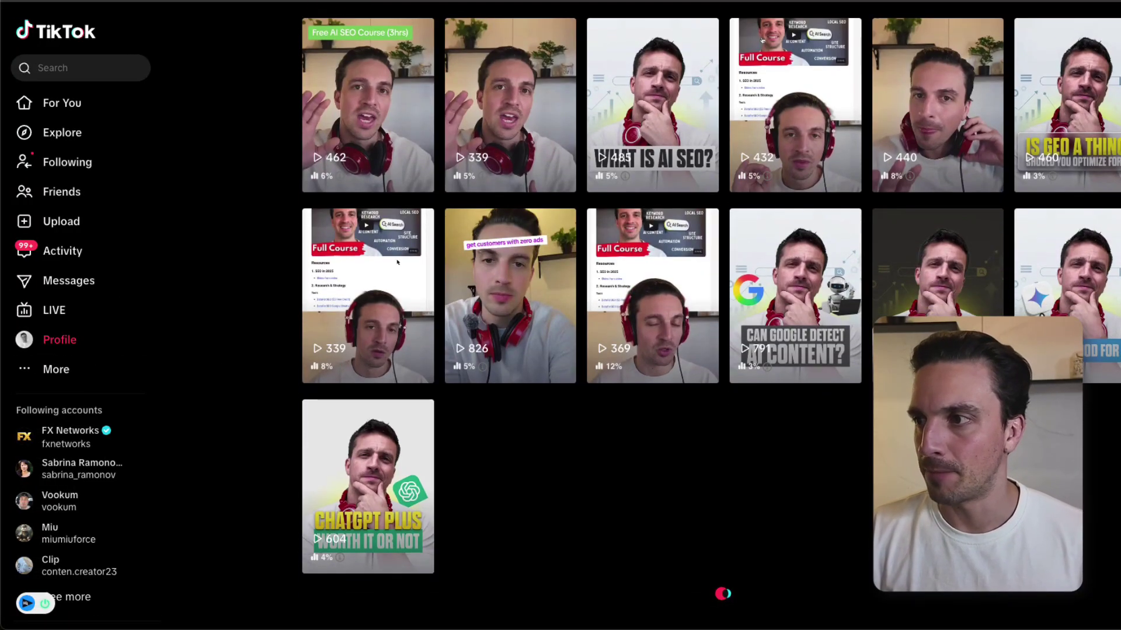
scroll(397, 262, down, 5)
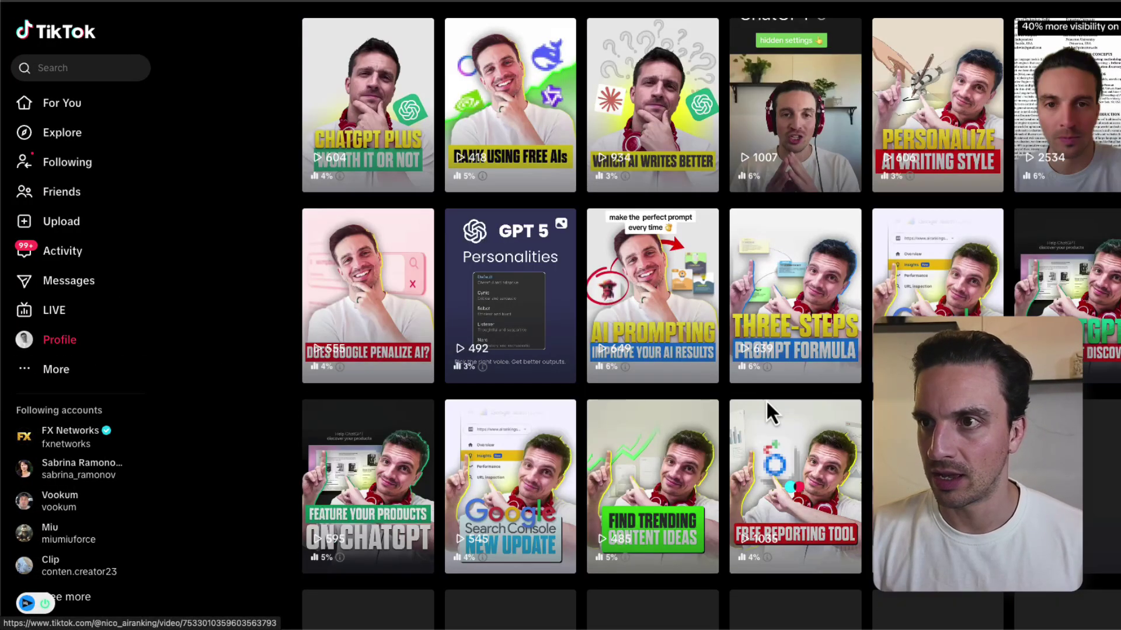
scroll(766, 401, down, 5)
click(856, 341)
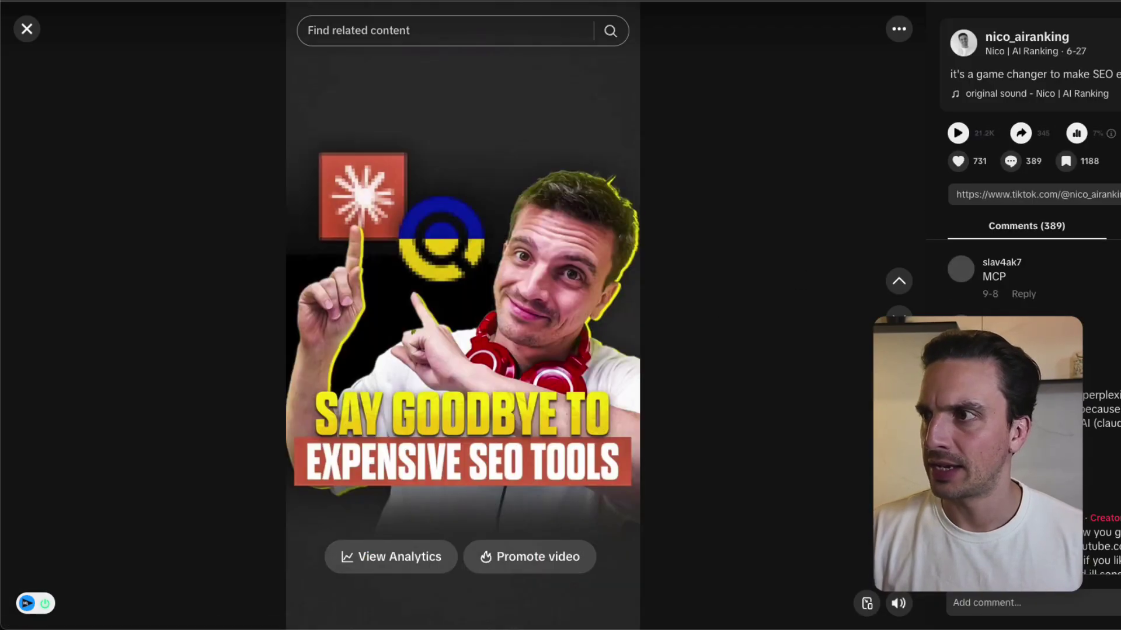
scroll(1074, 255, down, 2)
scroll(1070, 293, up, 2)
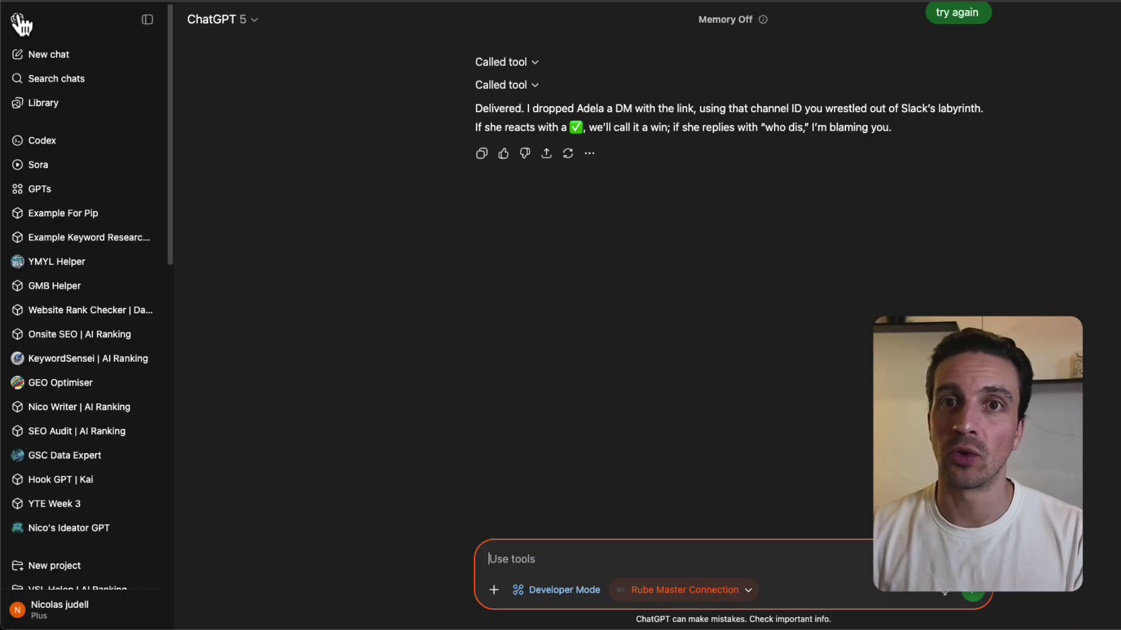
Start a new chat with the sidebar hidden and enable Developer Mode with Rube Master Connection
click(35, 55)
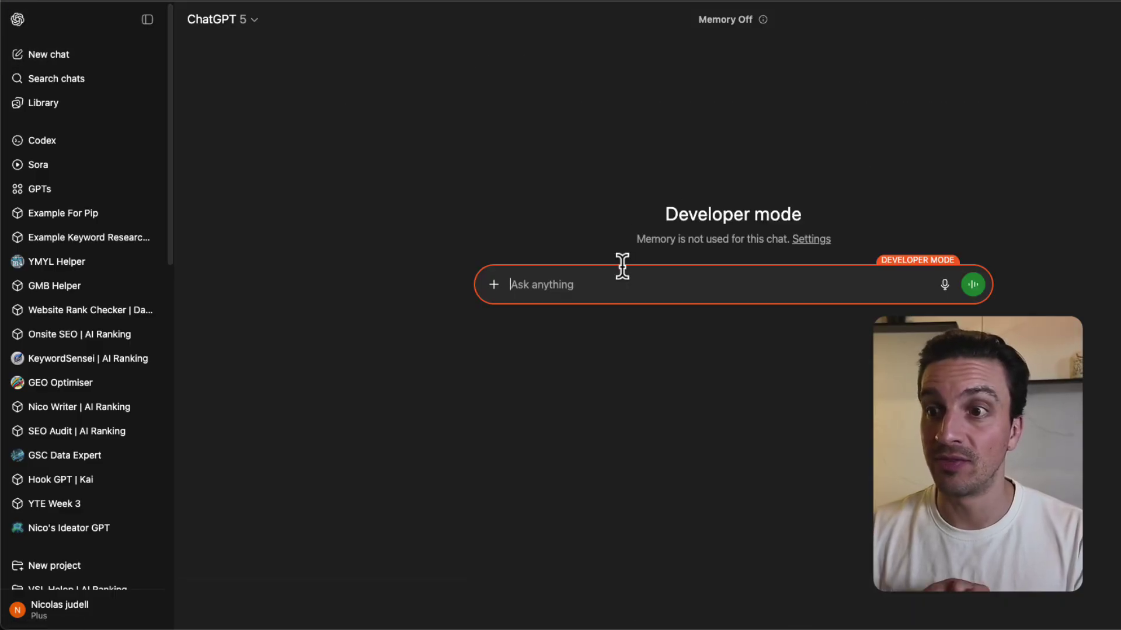
key(ctrl+shift+s)
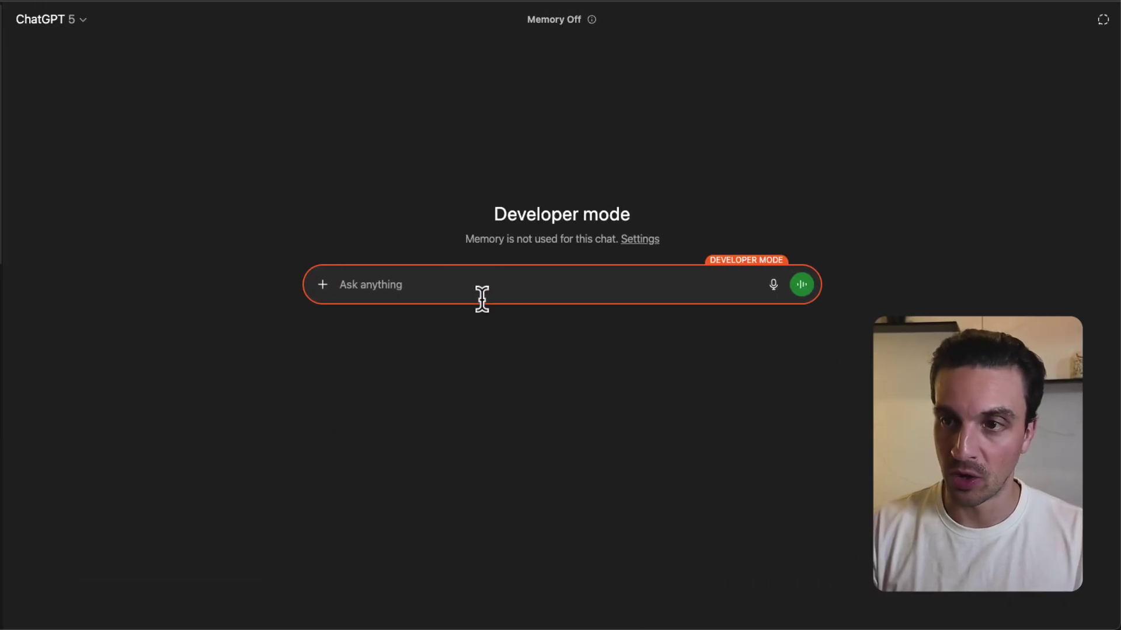
text(/)
key(Up)
key(Return)
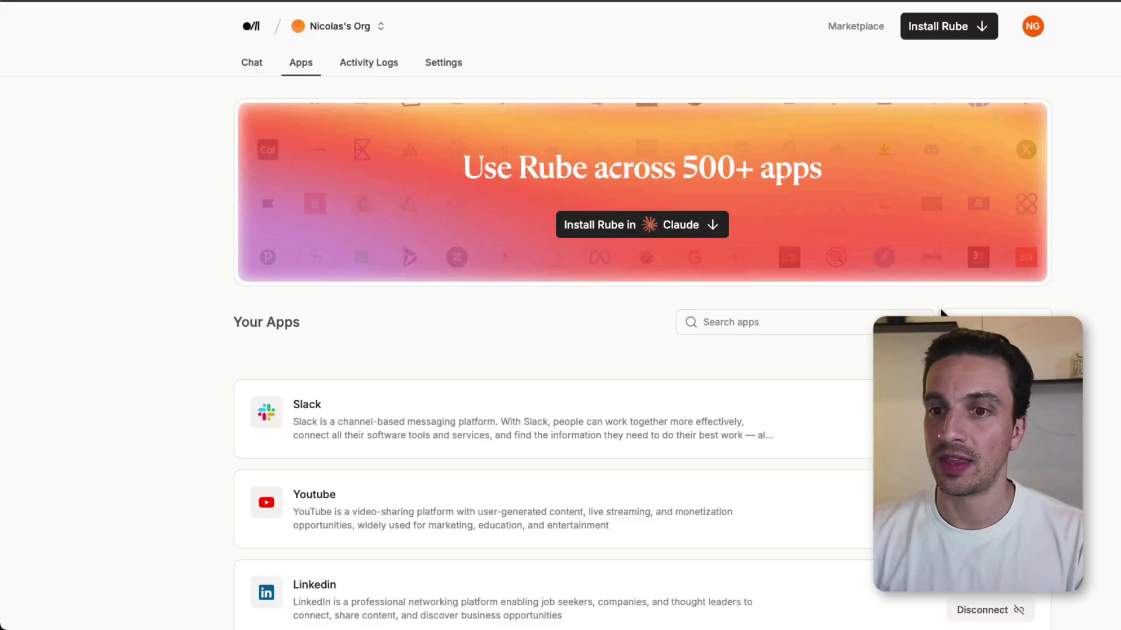
scroll(906, 316, down, 7)
scroll(906, 316, up, 7)
scroll(906, 316, down, 7)
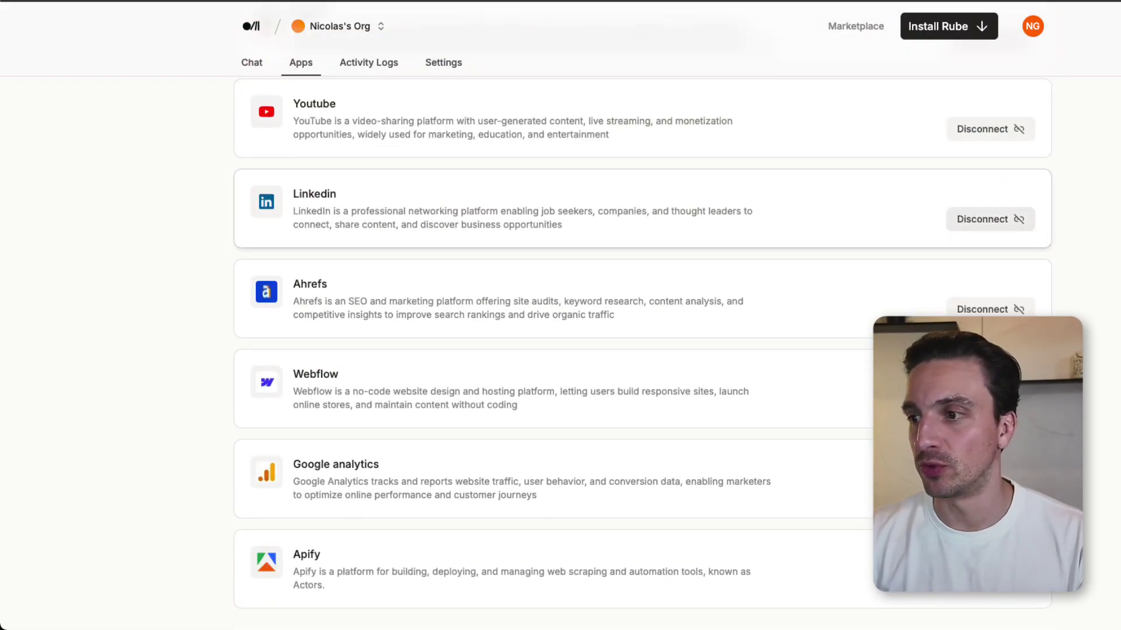
Disconnect Apify from Rube's Apps and search 'apify' in the Marketplace
click(1017, 593)
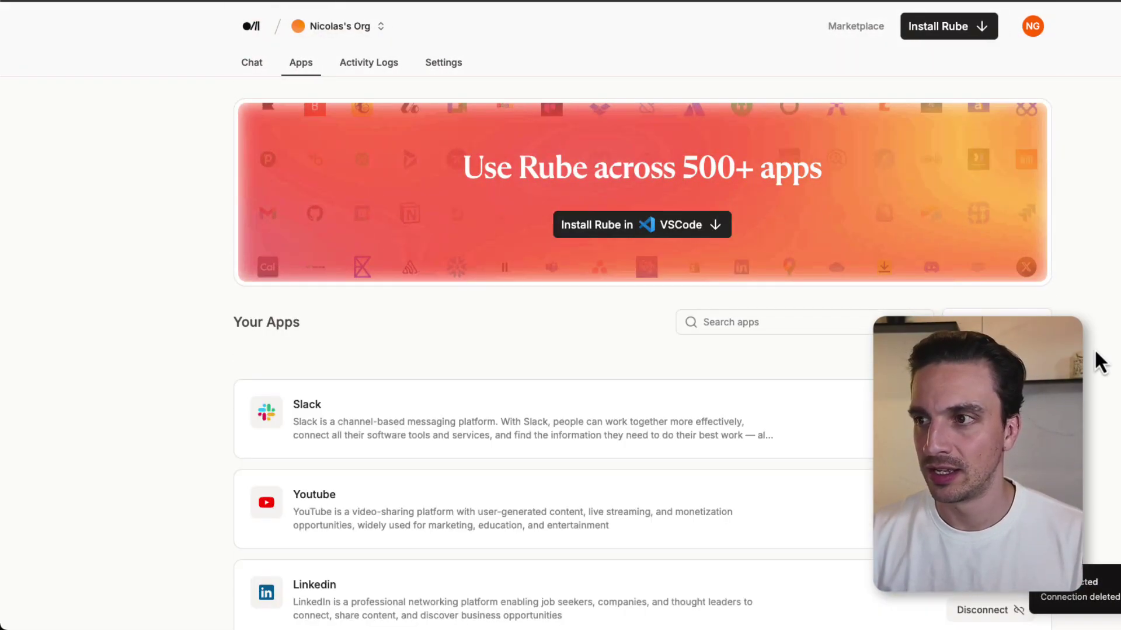
scroll(745, 375, down, 7)
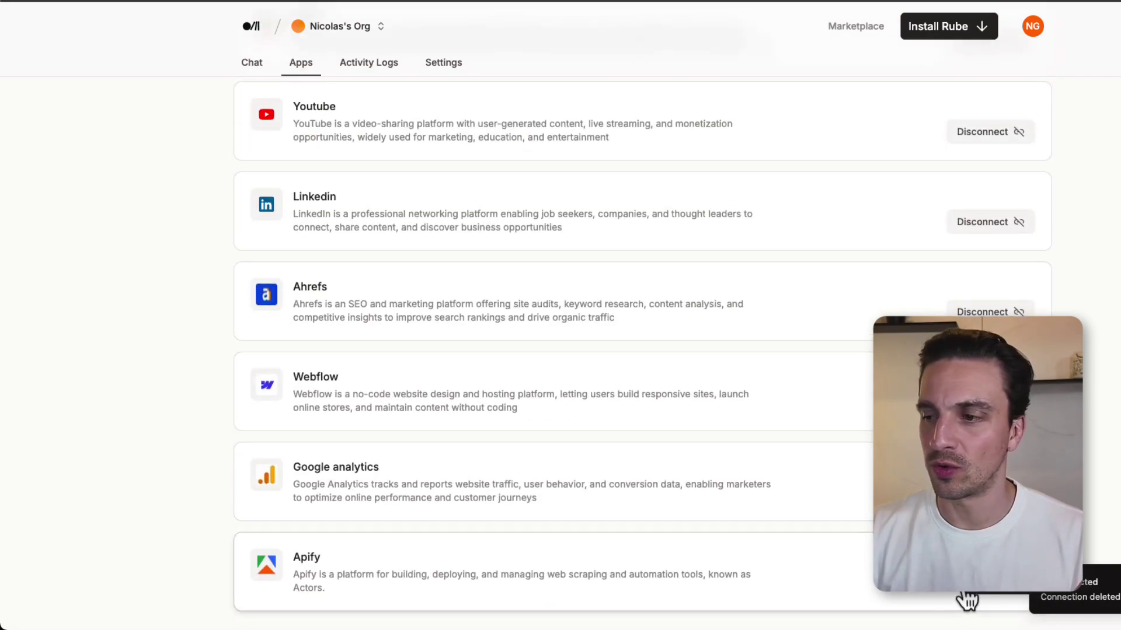
scroll(670, 518, up, 7)
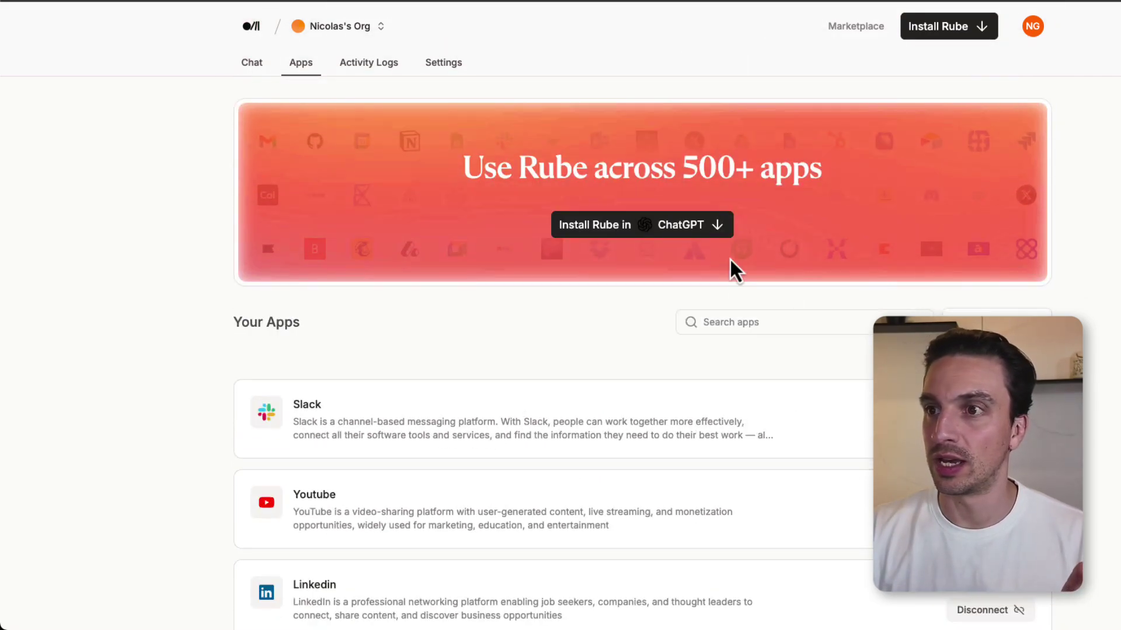
click(711, 260)
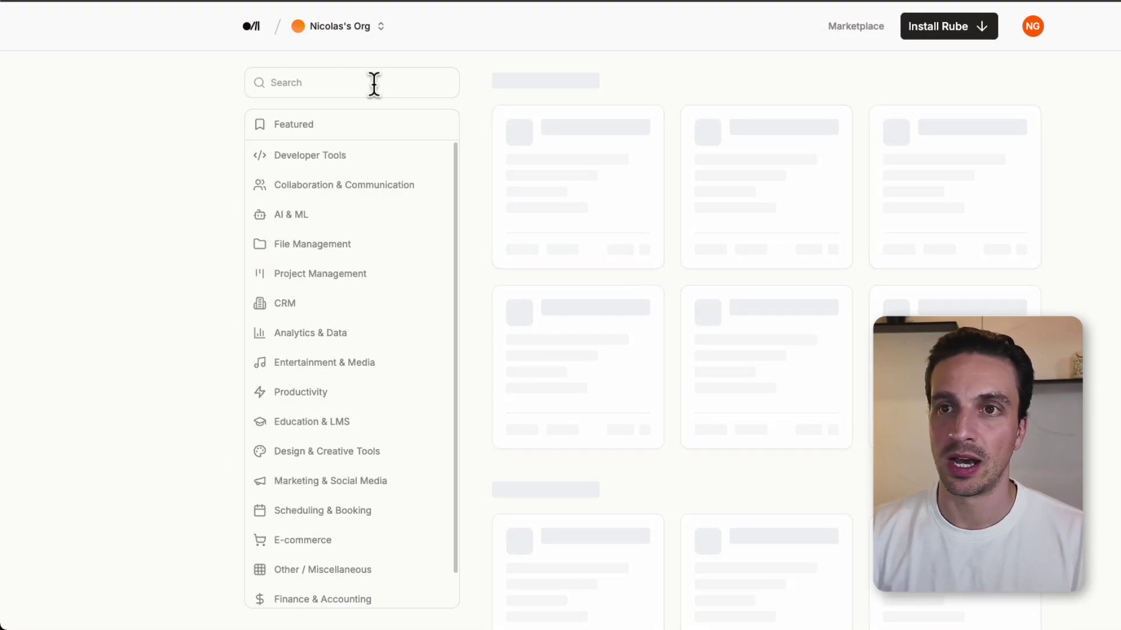
text(apify)
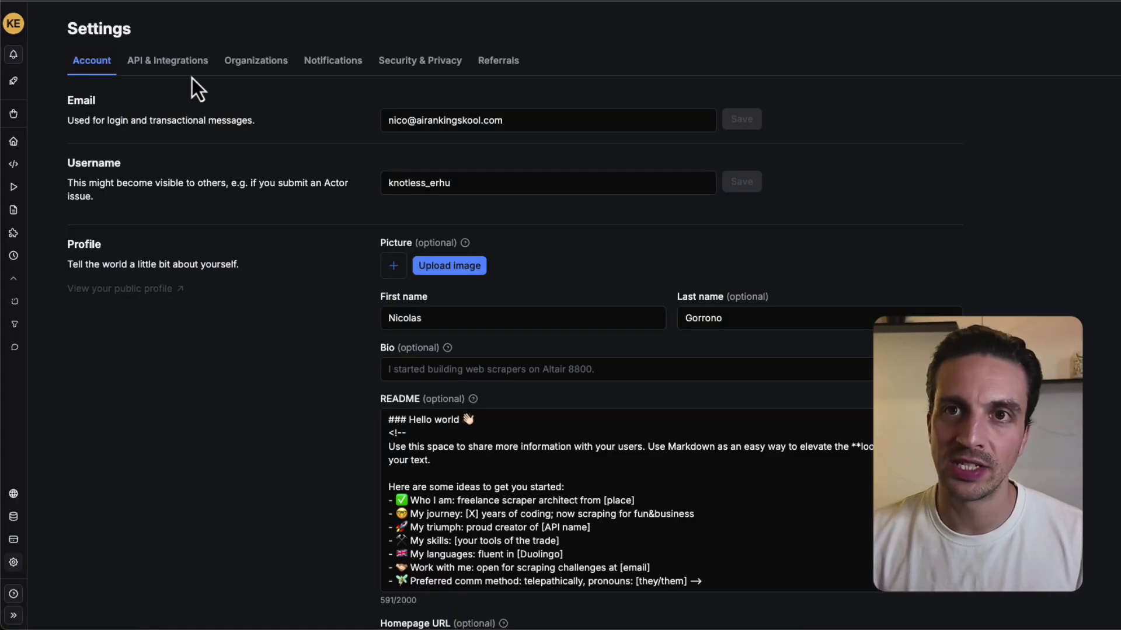
Show the personal API token under Apify's API & Integrations settings
click(178, 64)
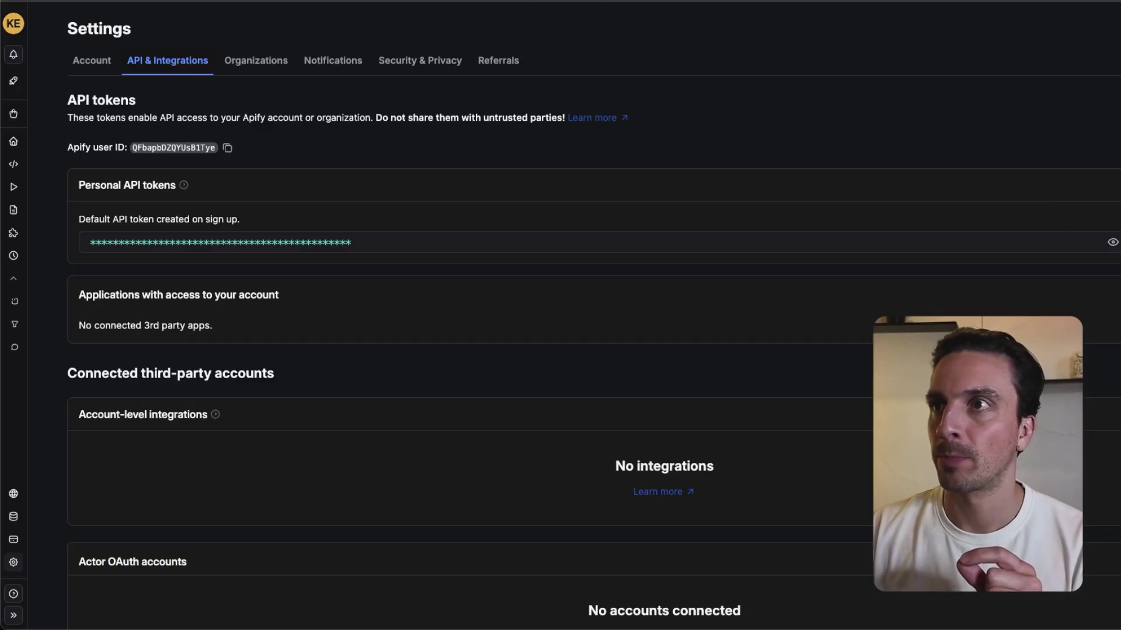
key(super+Tab)
Paste the Apify API token into Rube's Connect Apify dialog and connect it
key(super+v)
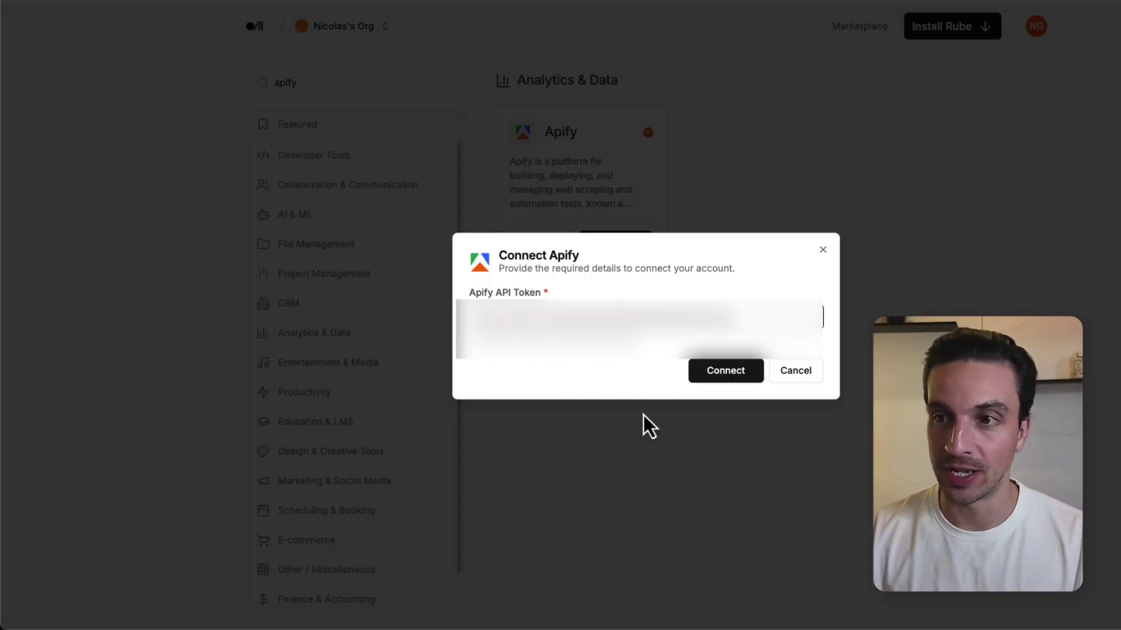
click(709, 374)
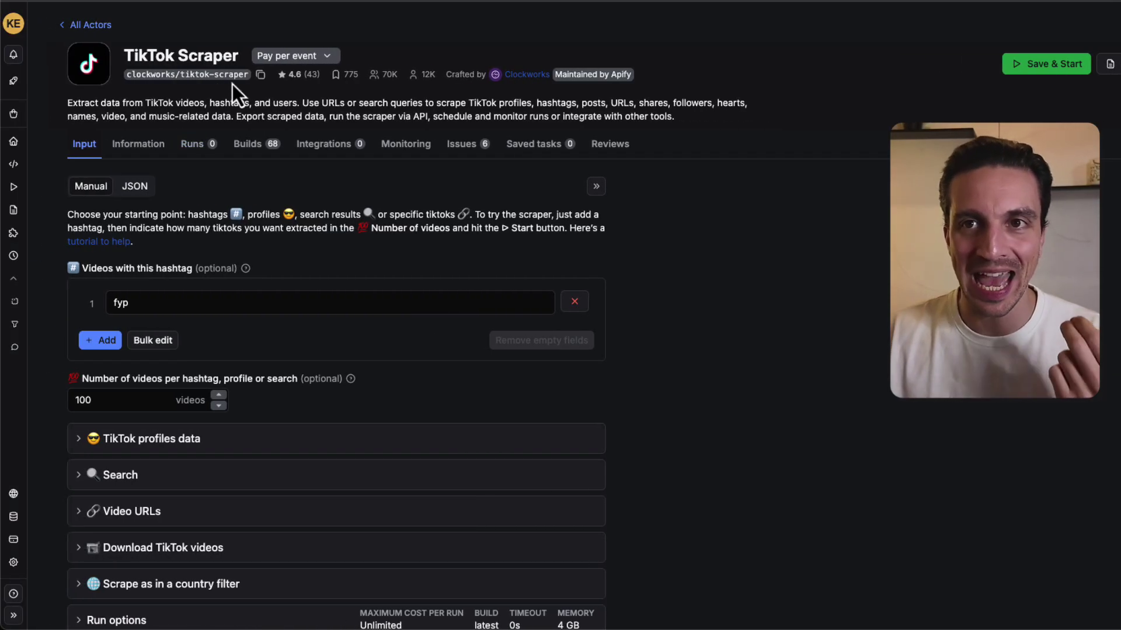
Draft a prompt asking Apify's clockworks/tiktok-scraper actor to get comments from the pasted TikTok video link
click(261, 76)
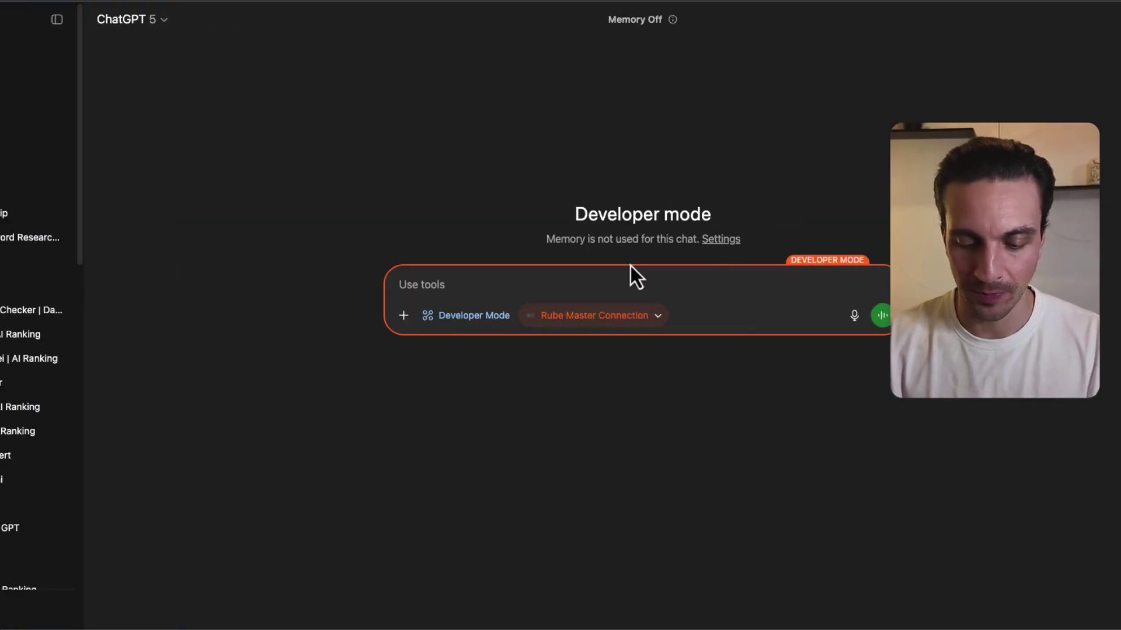
text(ll apify and the)
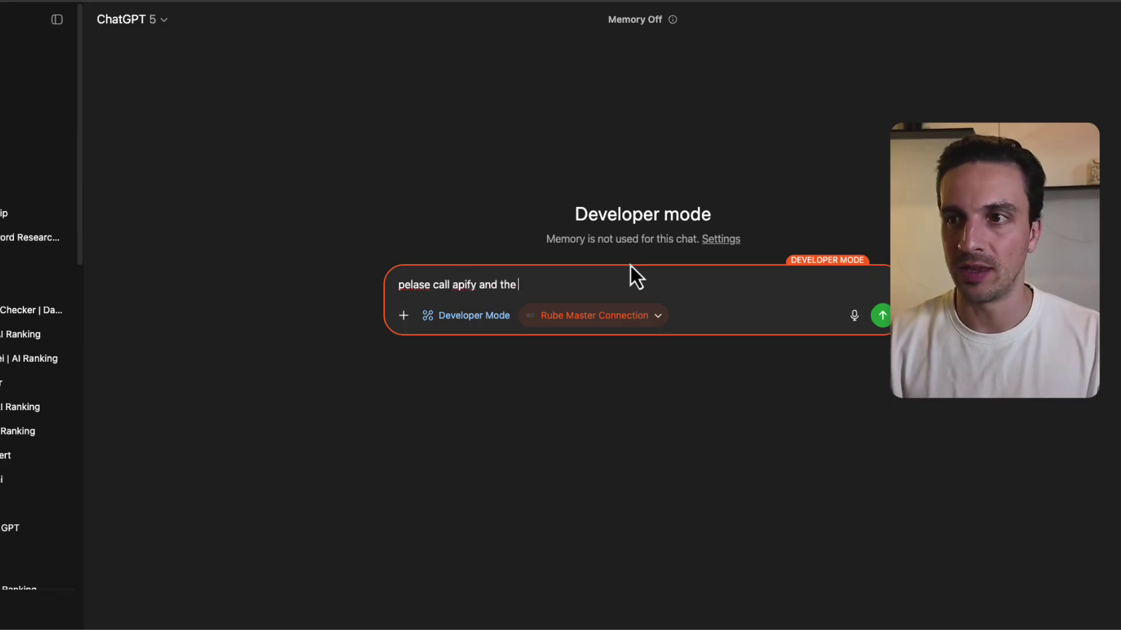
key(super+v)
text(actor)
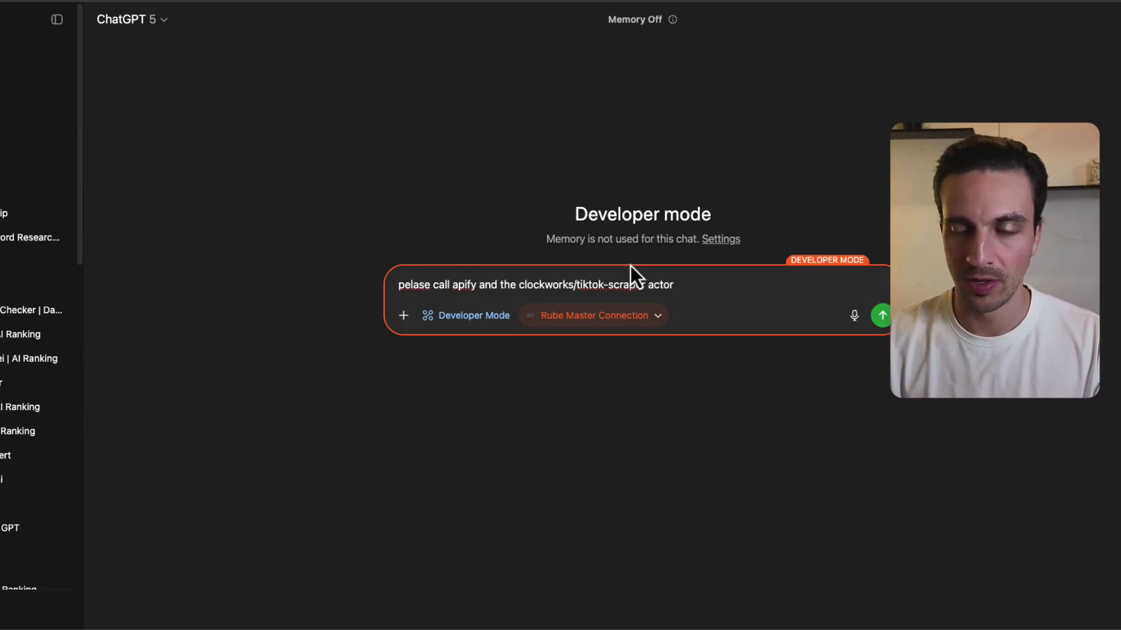
text( and )
text(get the cop)
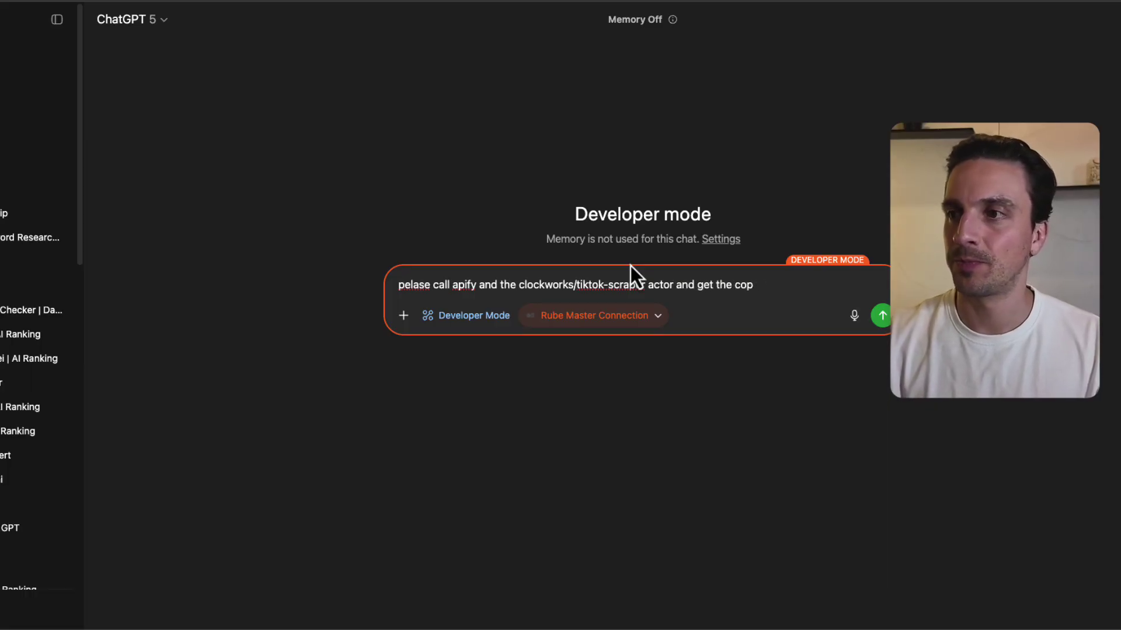
key(BackSpace)
text(mments form this)
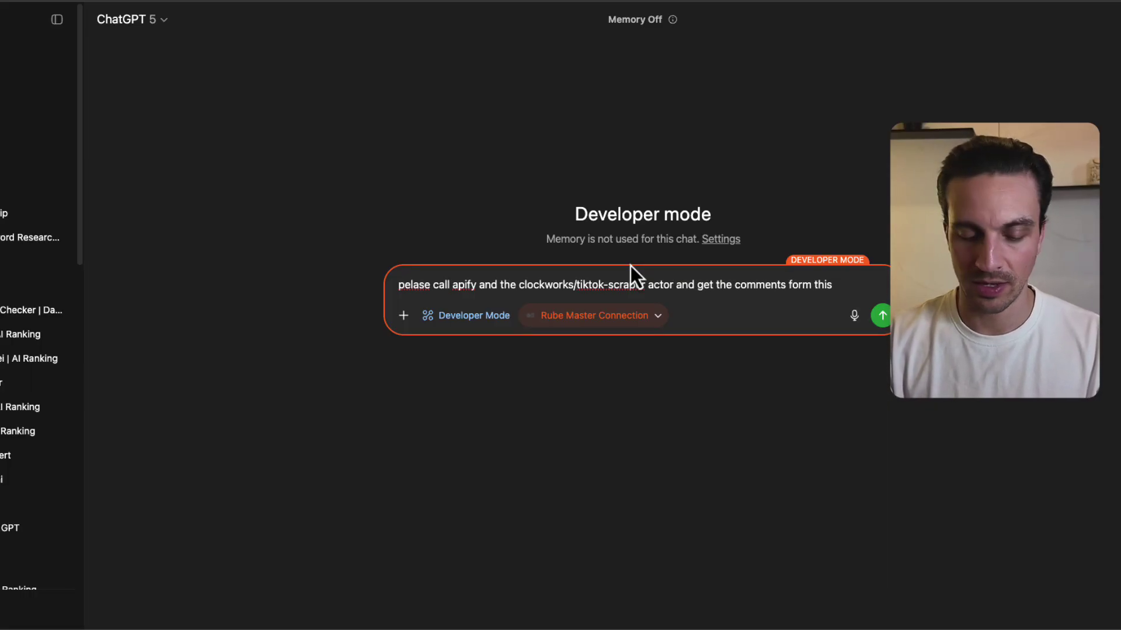
text( tiktok video)
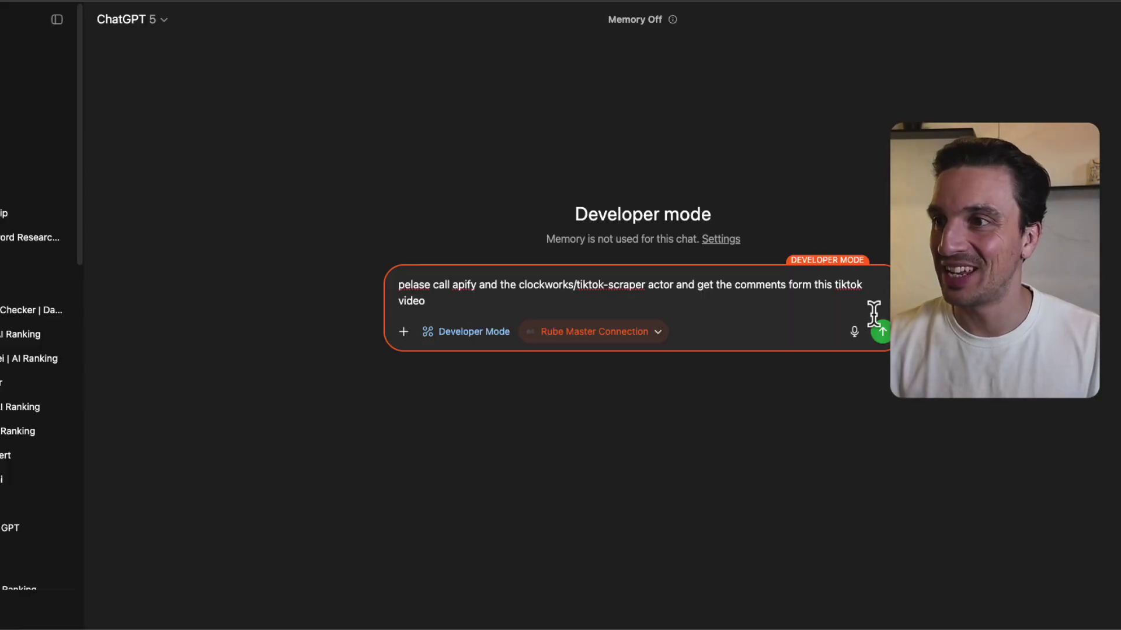
key(super+v)
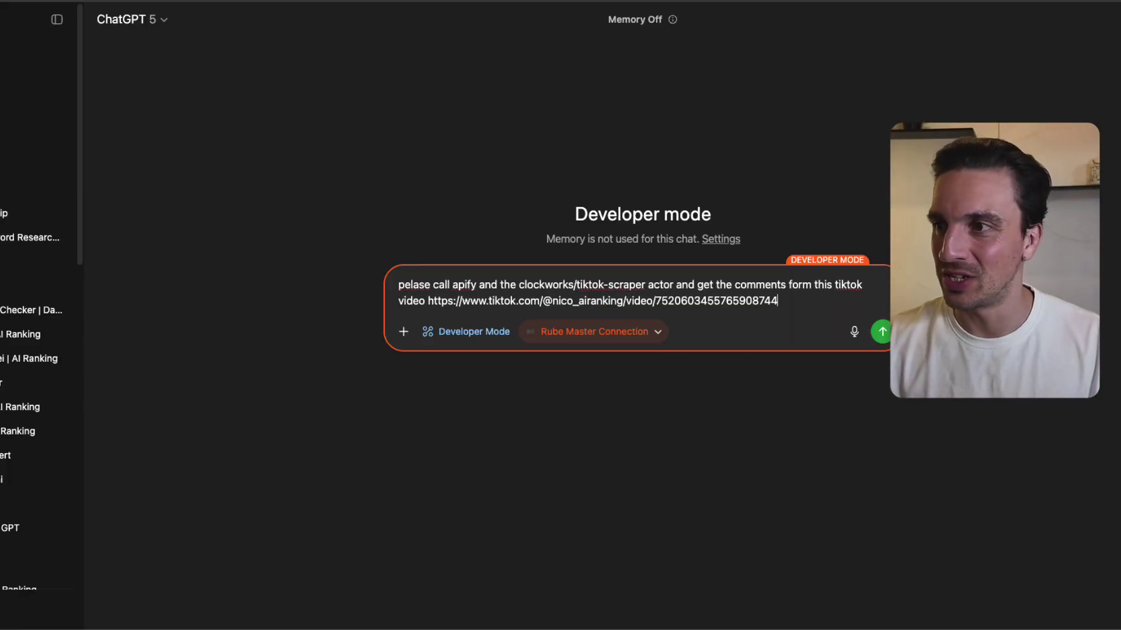
Send the comment-scraping request and select the TikTok link in the sent message
click(881, 331)
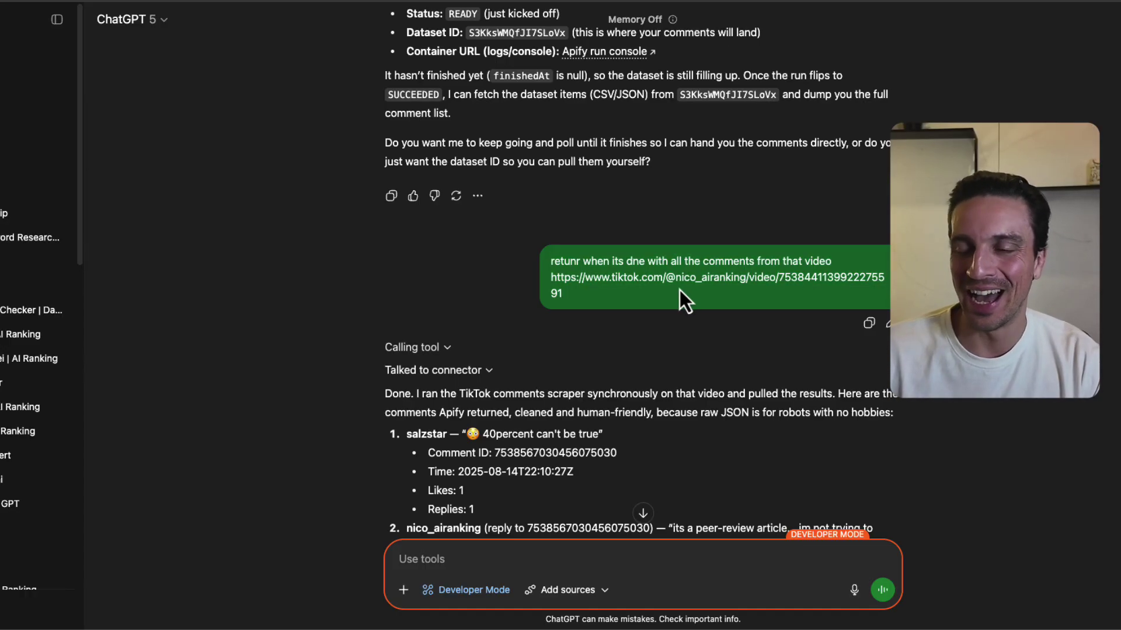
drag(587, 291, 549, 278)
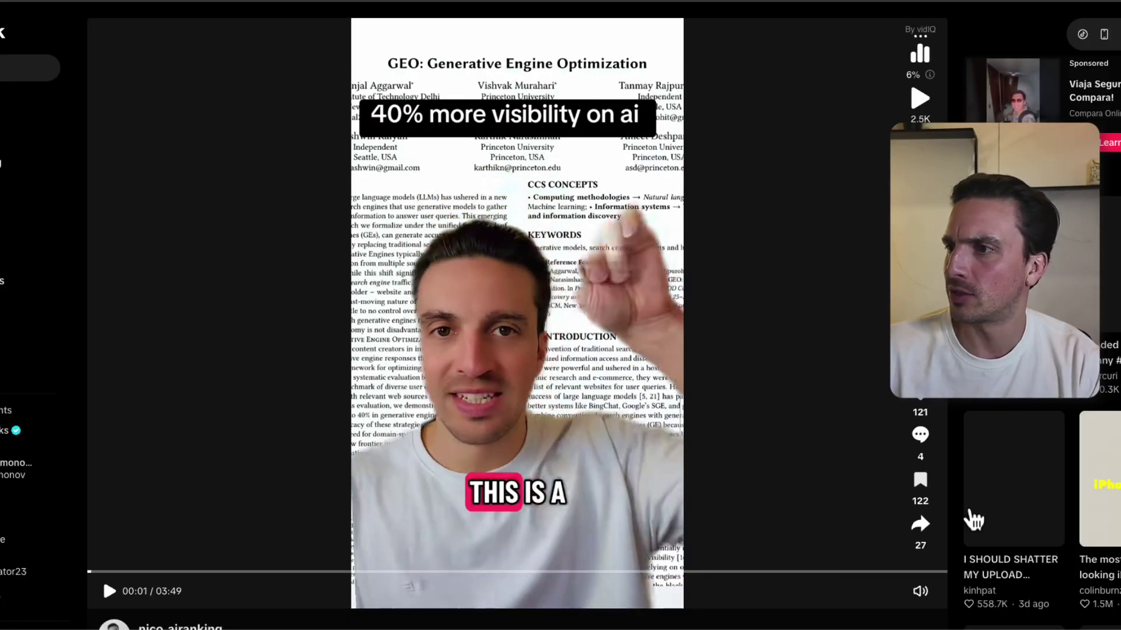
Open the TikTok video's comments and mark the first scraped comment in ChatGPT's list
click(925, 444)
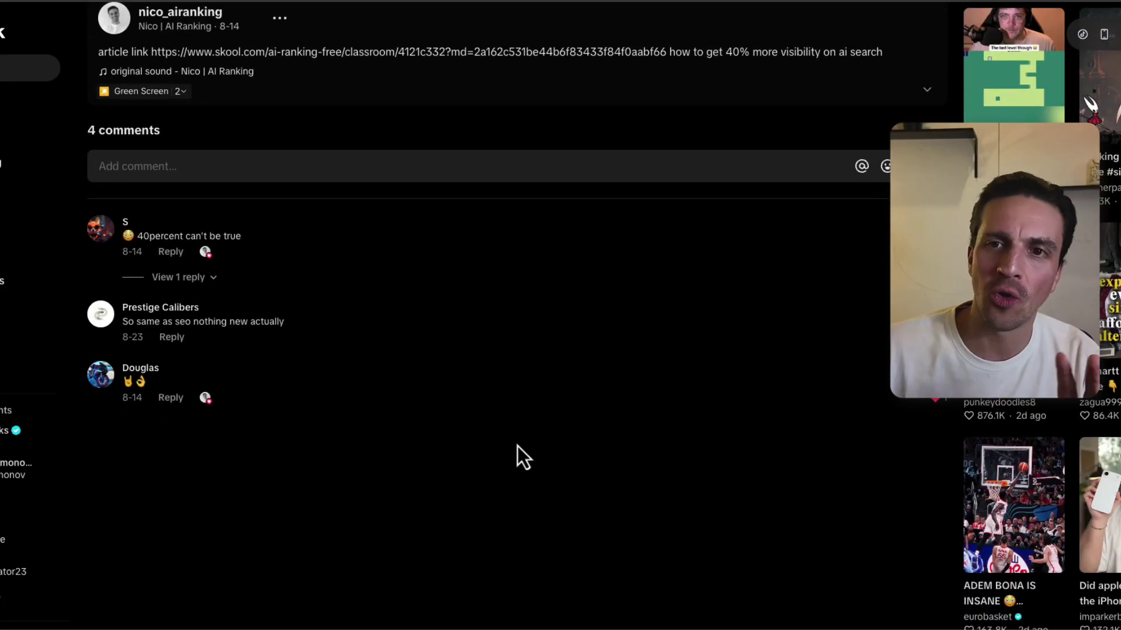
scroll(629, 546, up, 2)
scroll(634, 551, up, 1)
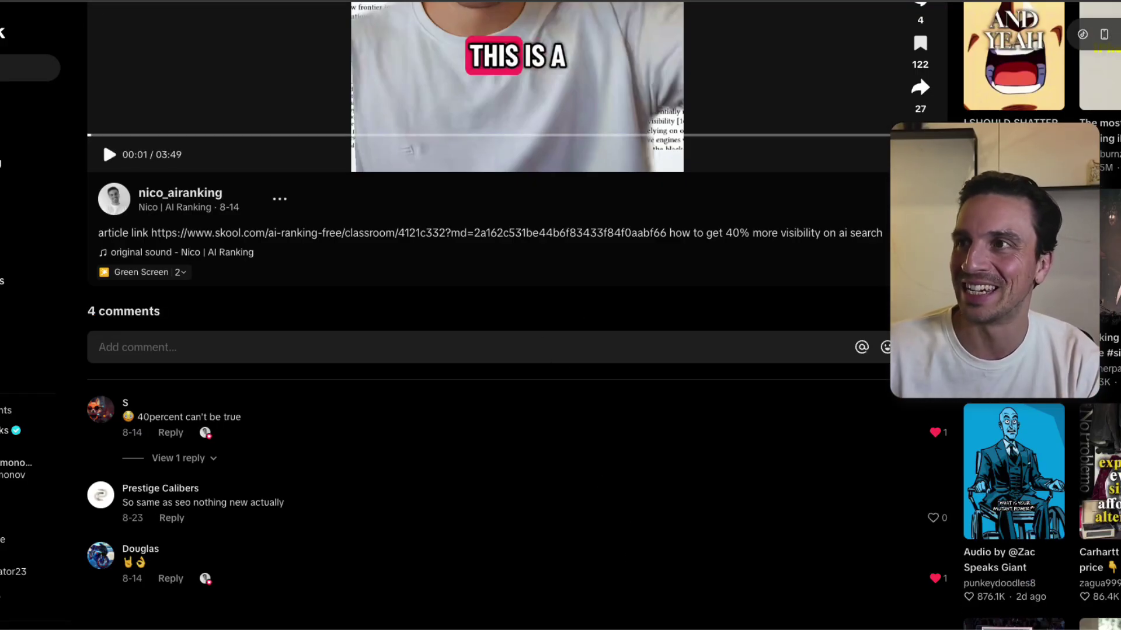
key(super+Tab)
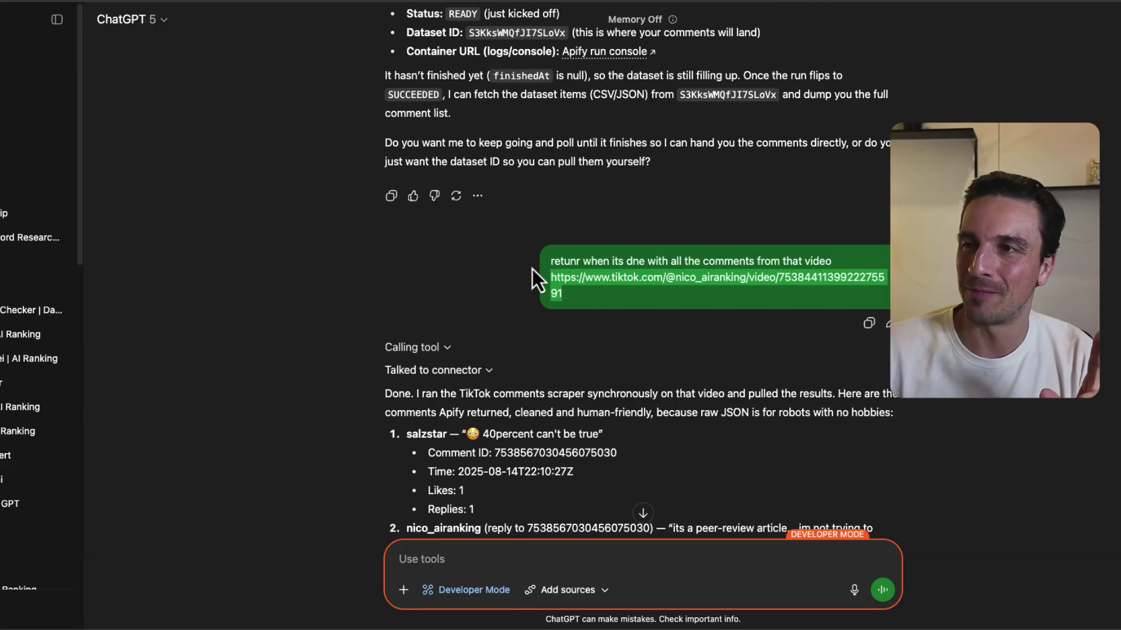
scroll(695, 300, down, 3)
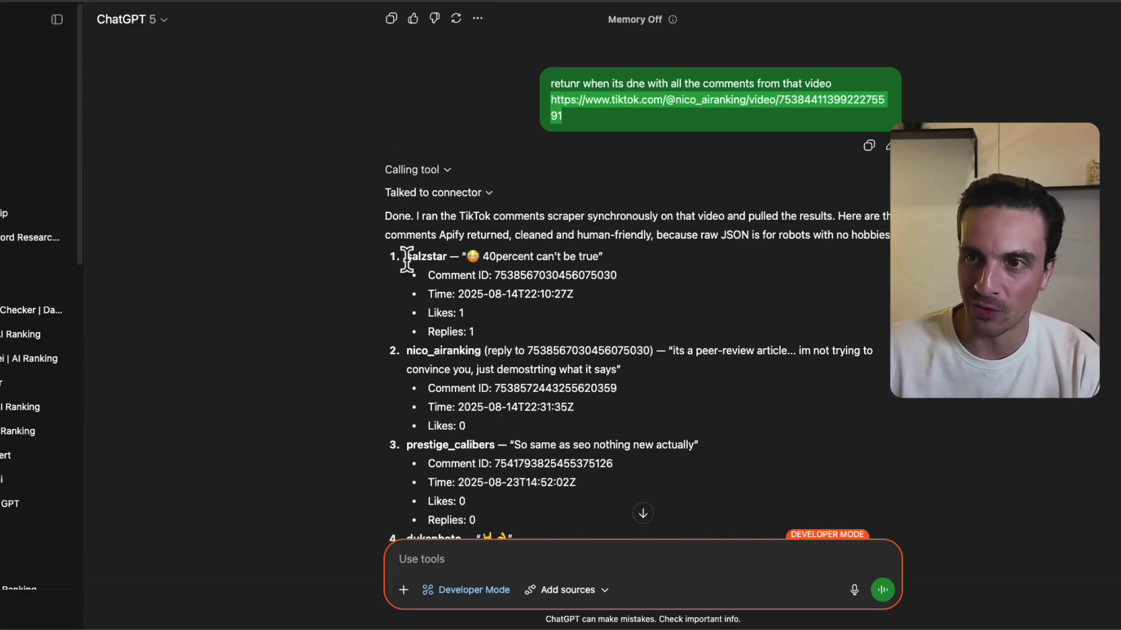
drag(390, 261, 499, 256)
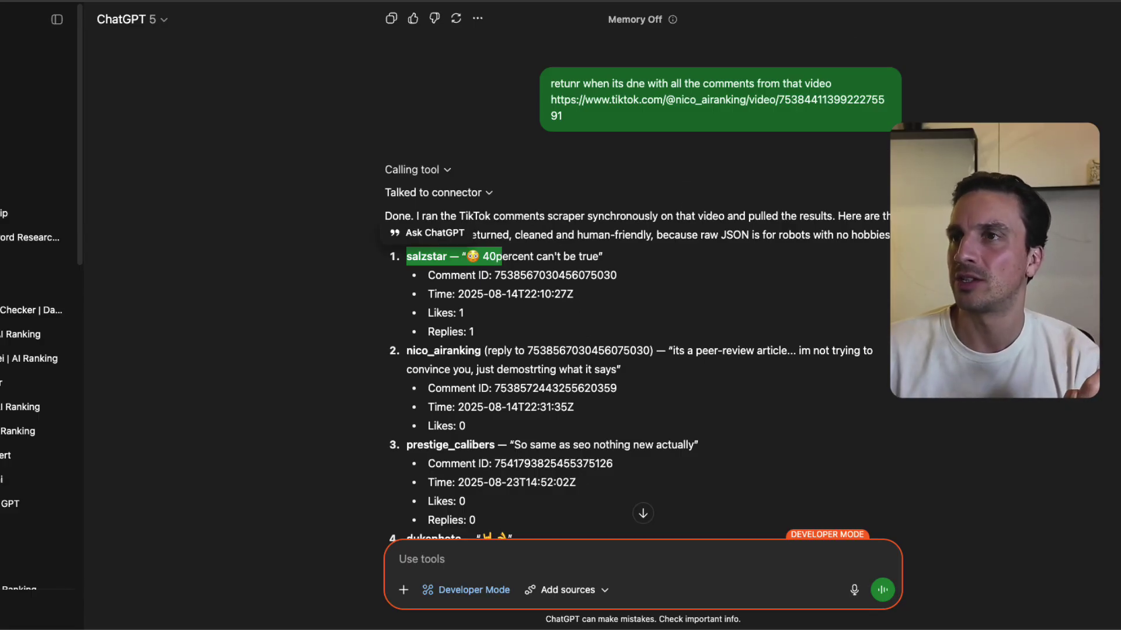
Expand the reply under the first TikTok comment and select the second comment's quoted text
key(super+Tab)
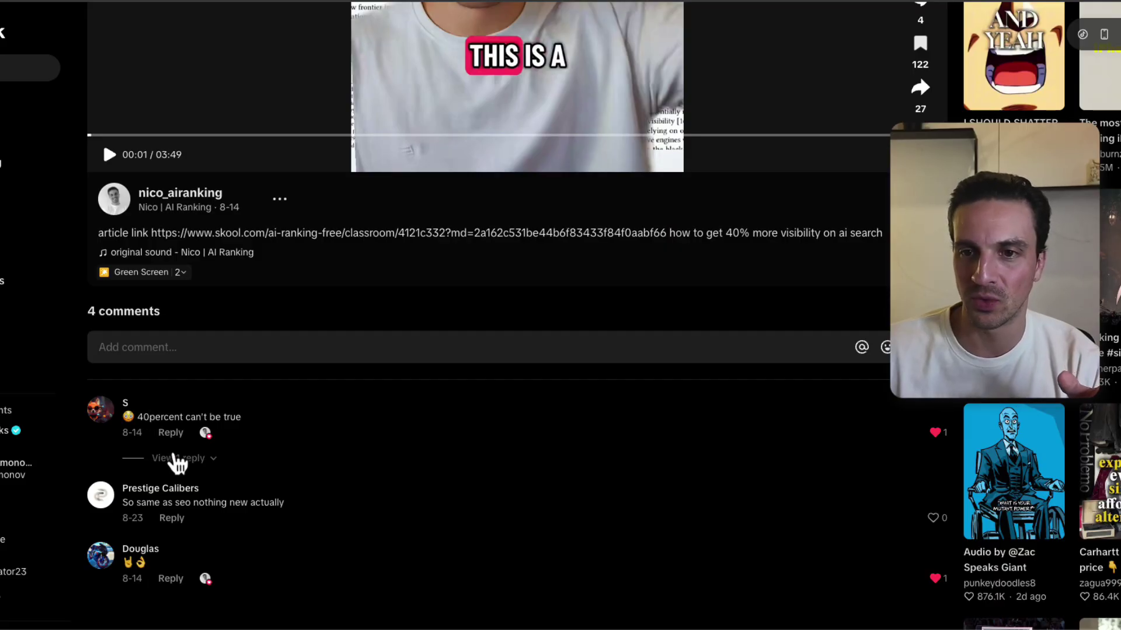
click(175, 458)
scroll(199, 359, down, 2)
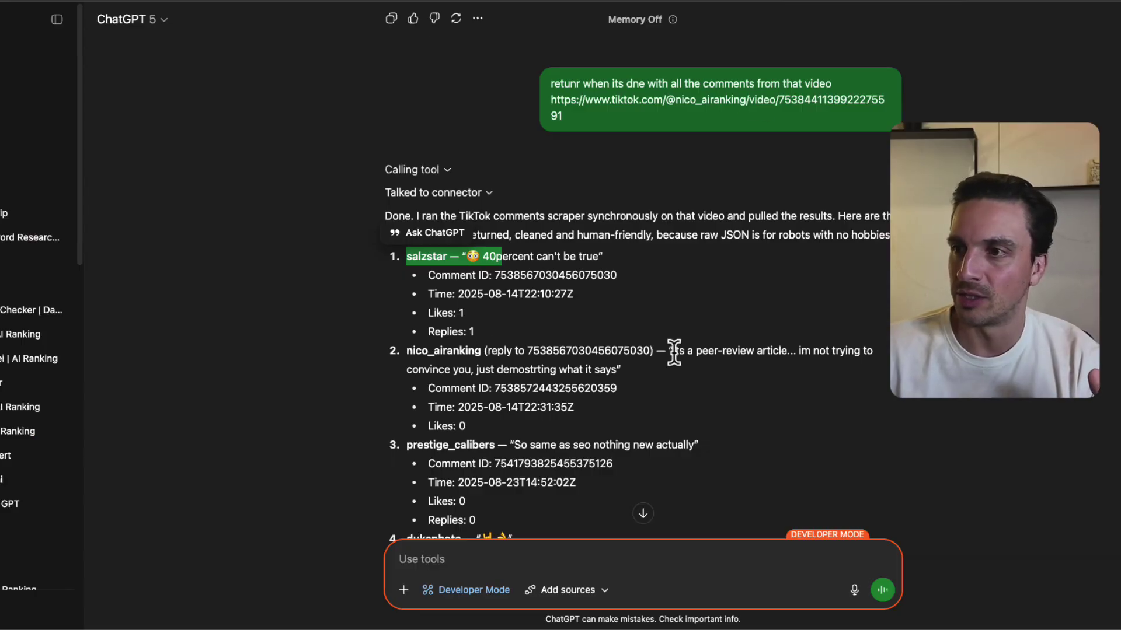
mouse_move(672, 351)
mouse_down()
mouse_move(715, 363)
mouse_move(688, 363)
mouse_up()
scroll(654, 379, down, 2)
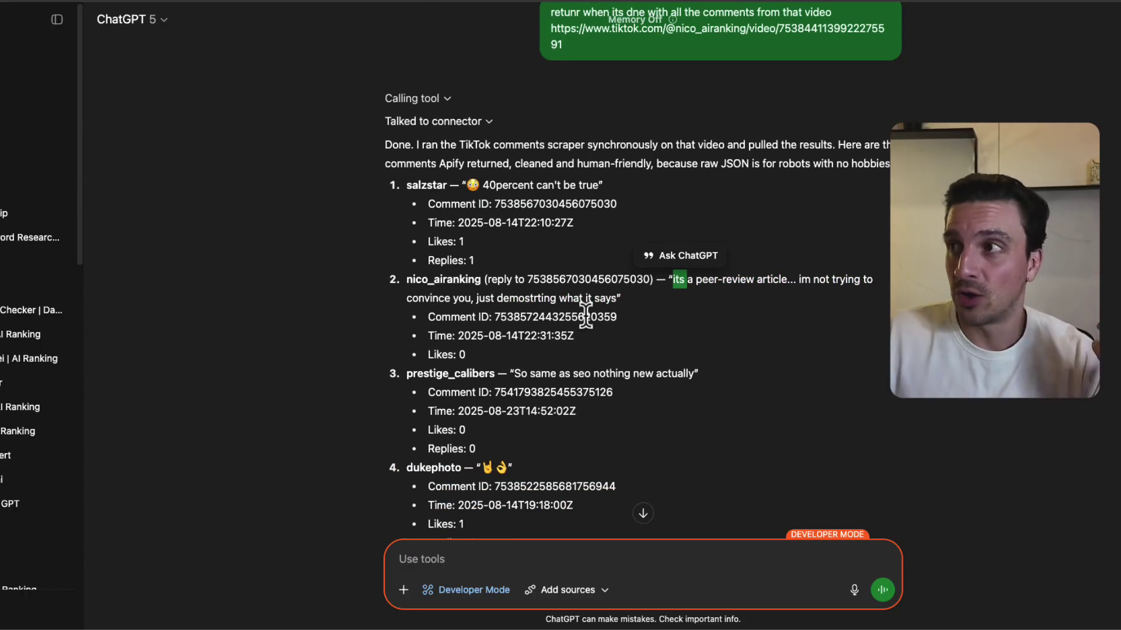
scroll(562, 305, down, 2)
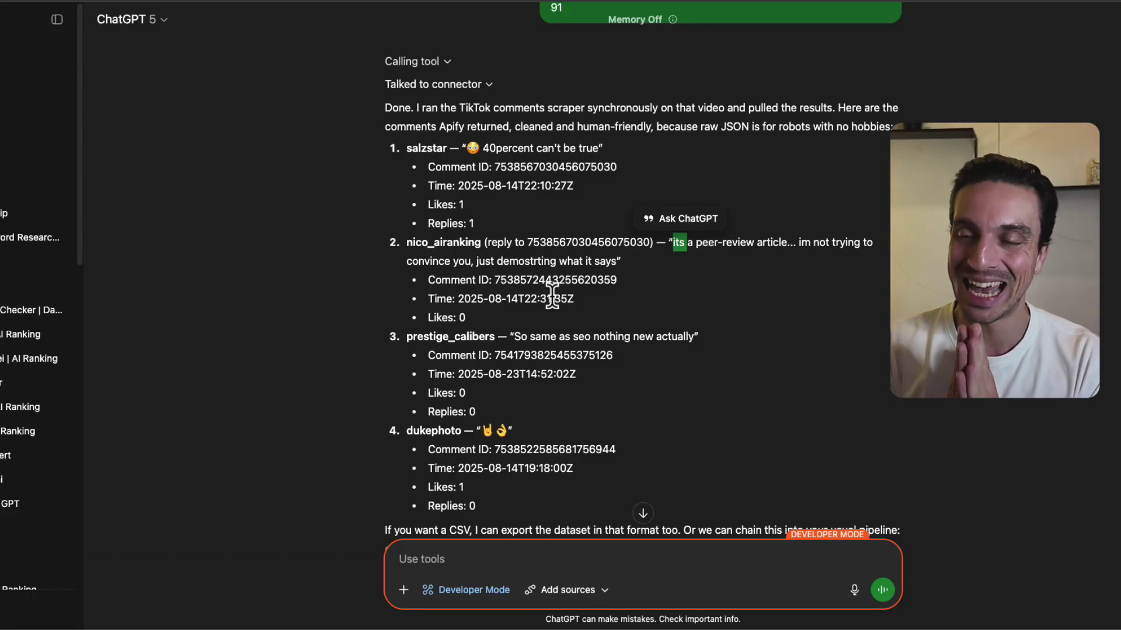
scroll(590, 222, down, 4)
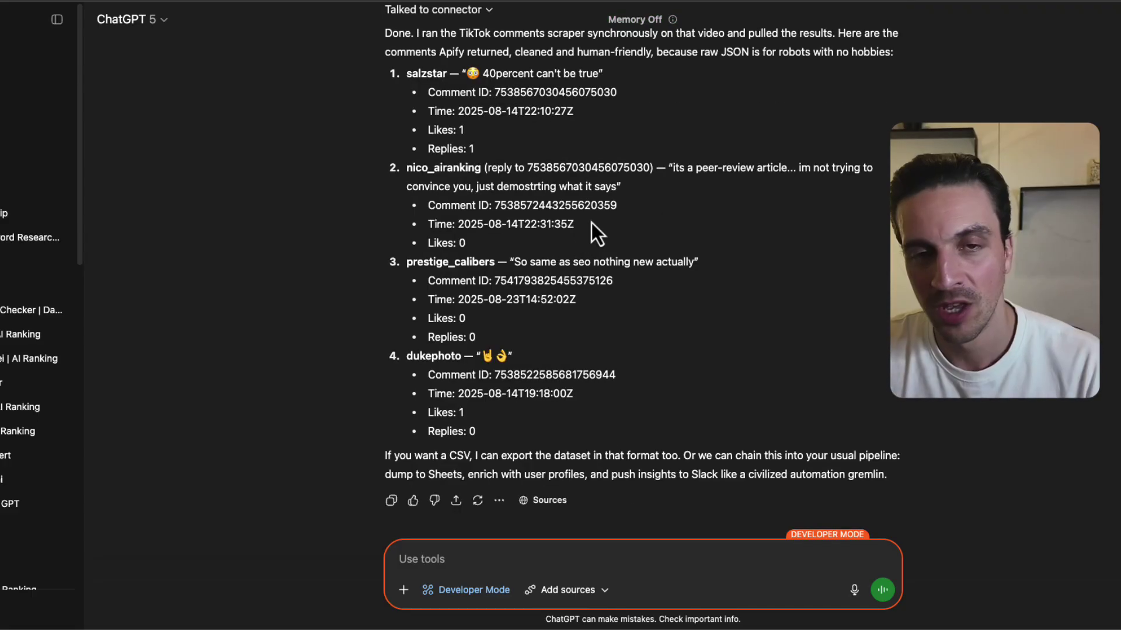